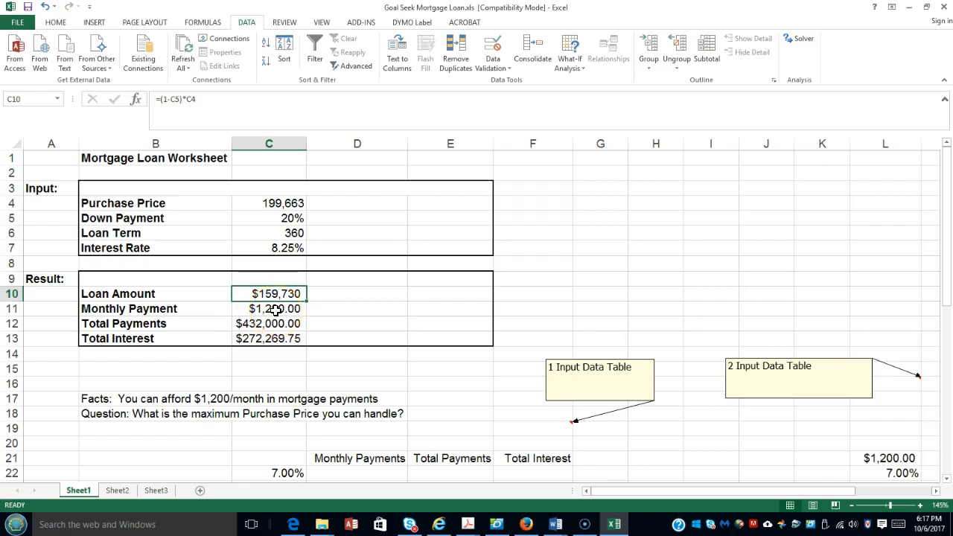
Review the mortgage inputs and results, the interest rate in C7, and the layout of the one-input data table starting in row 21
scroll(276, 310, "down", 1)
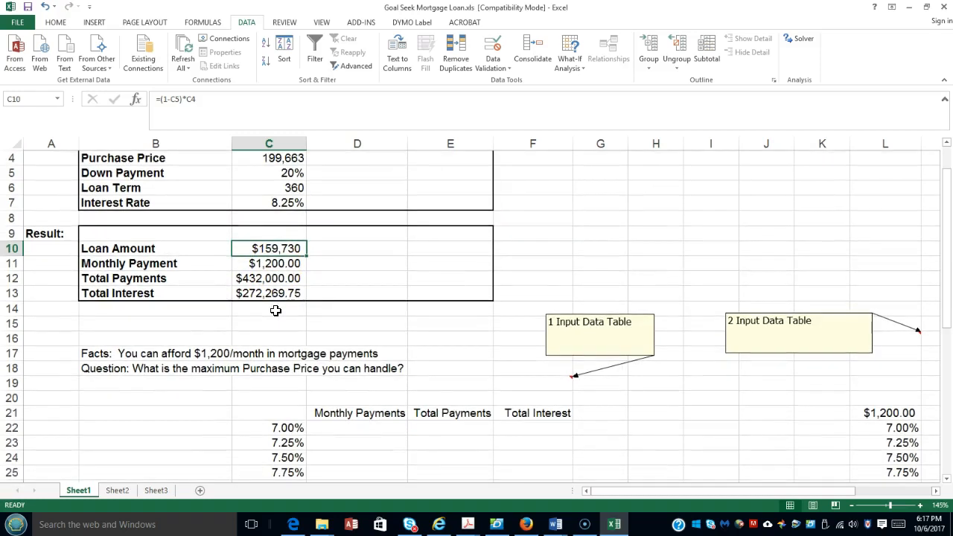
scroll(260, 399, "down", 1)
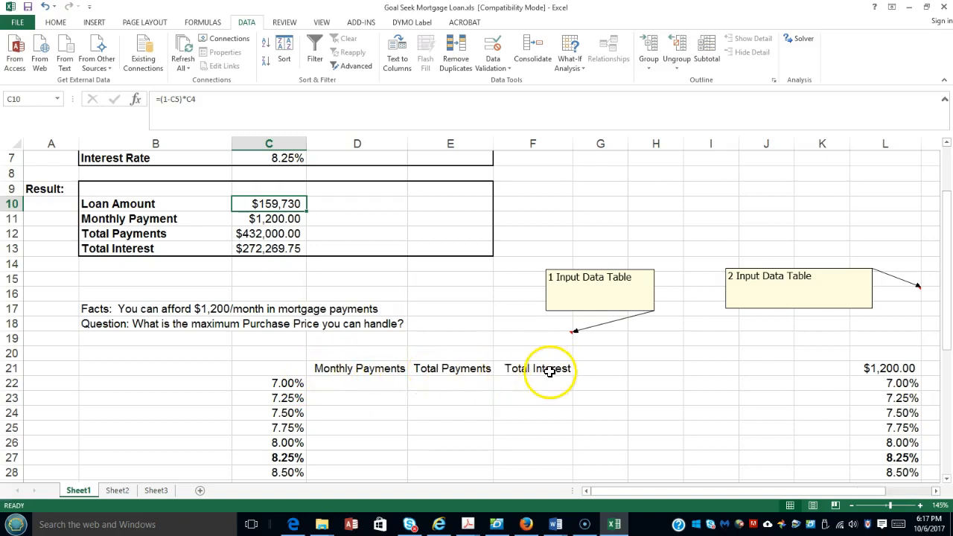
scroll(376, 381, "up", 2)
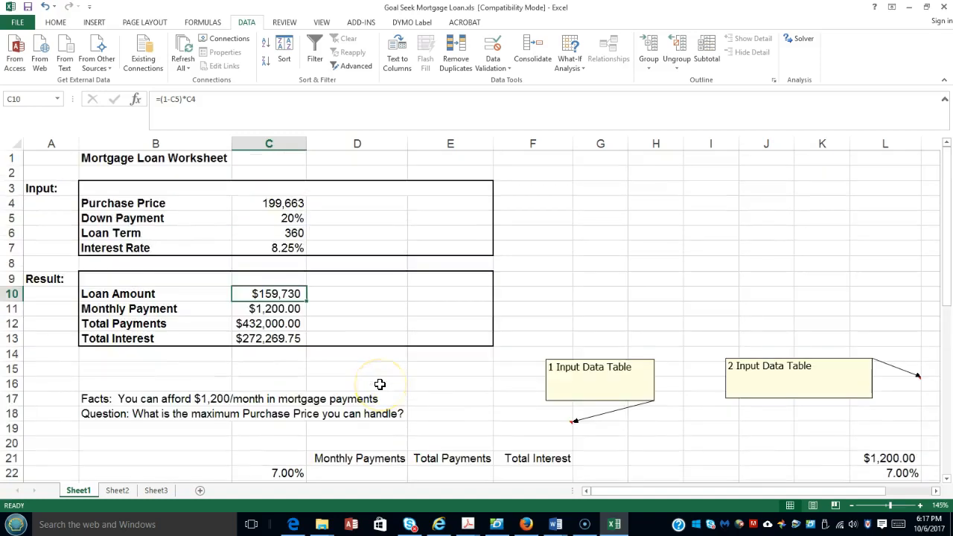
left_click(287, 251)
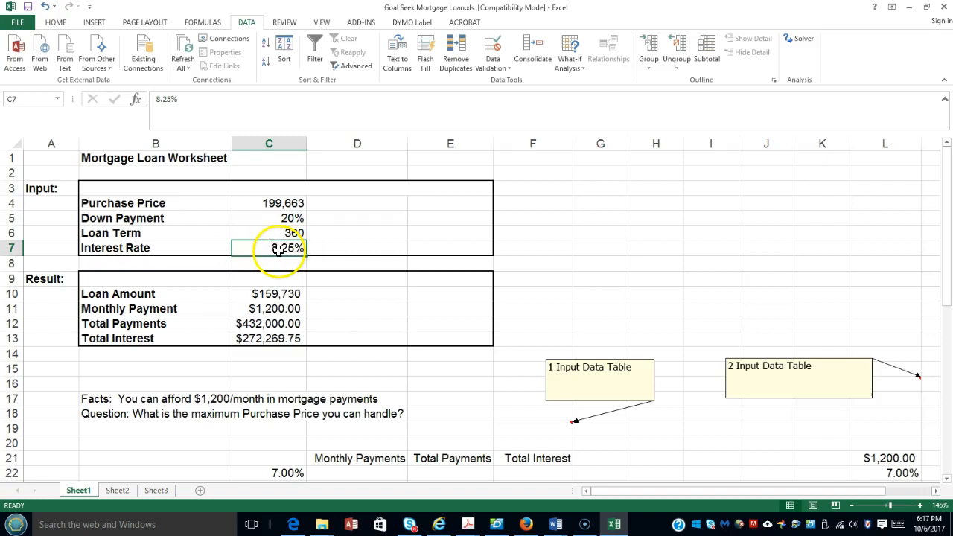
scroll(318, 315, "down", 1)
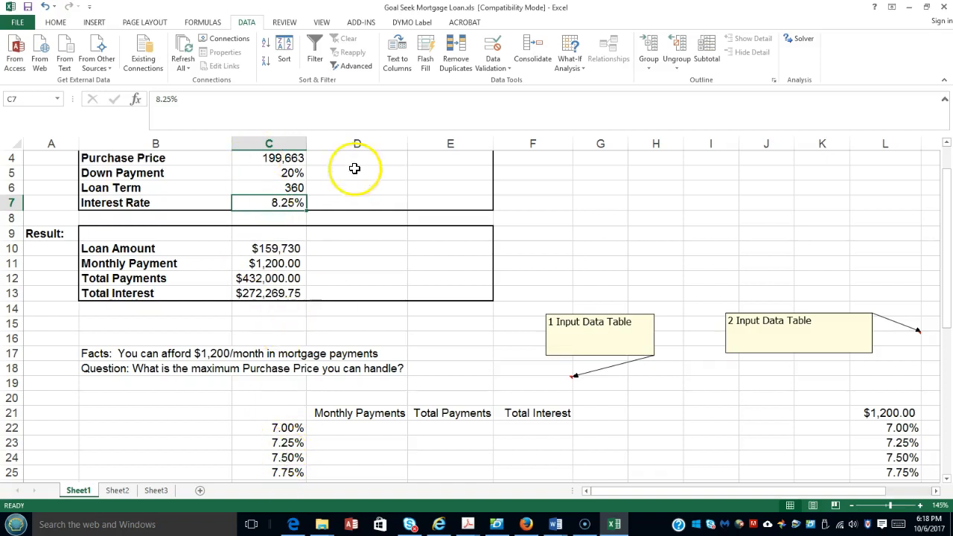
scroll(289, 206, "down", 2)
scroll(288, 436, "up", 2)
scroll(286, 429, "down", 2)
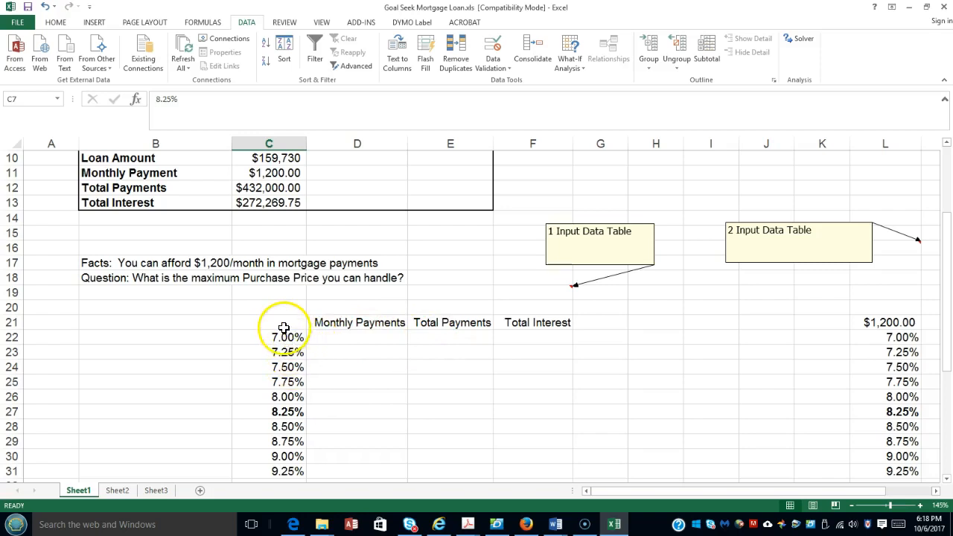
scroll(392, 394, "up", 1)
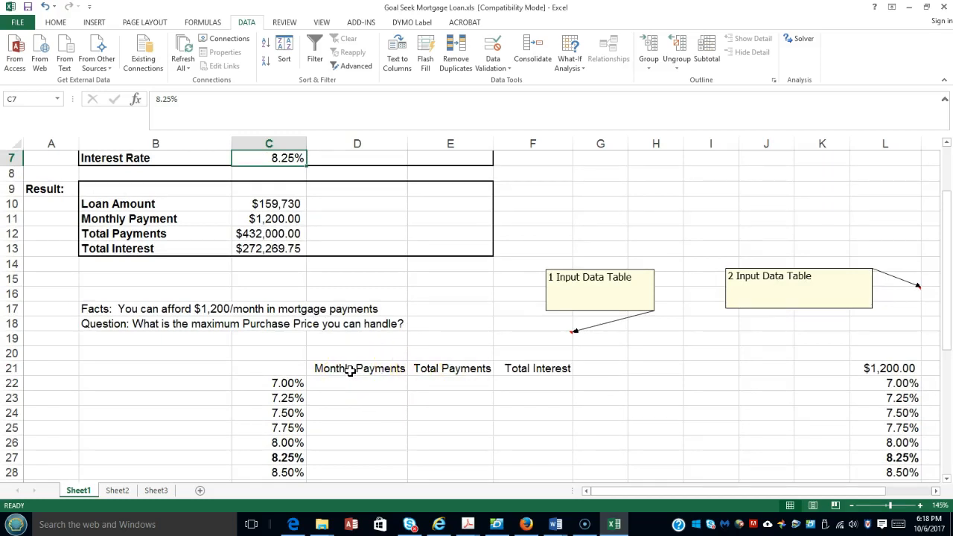
Check which result cells the Monthly Payments, Total Payments and Total Interest headings in D21:F21 refer to
left_click(350, 370)
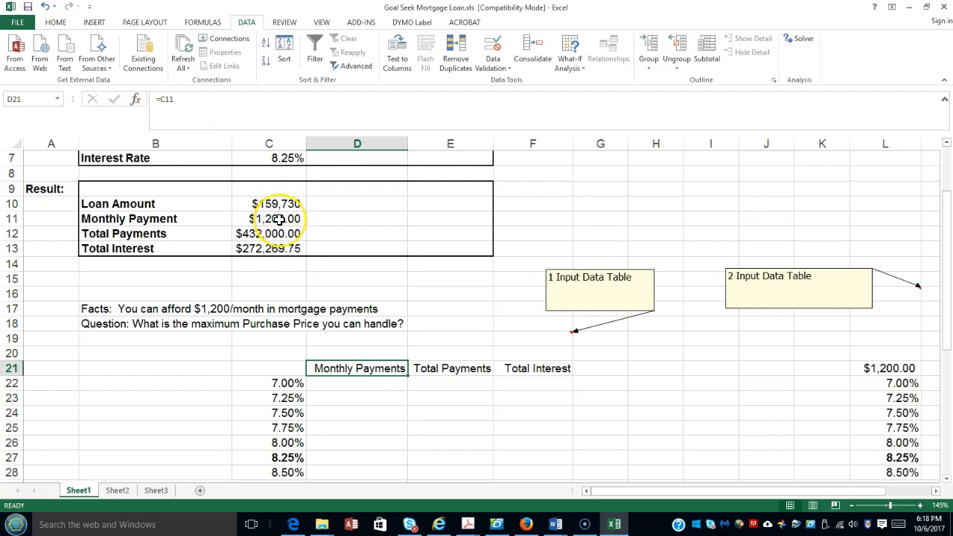
left_click(435, 369)
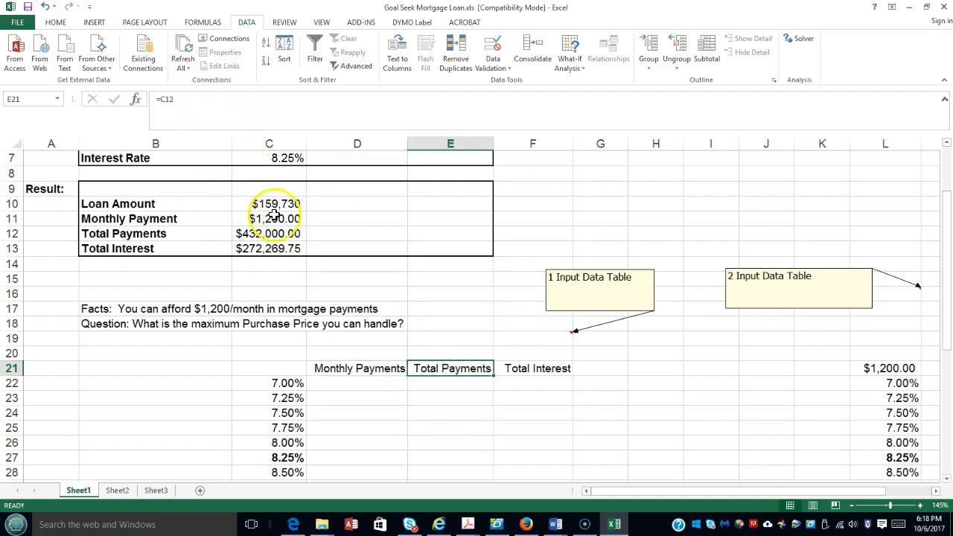
left_click(546, 369)
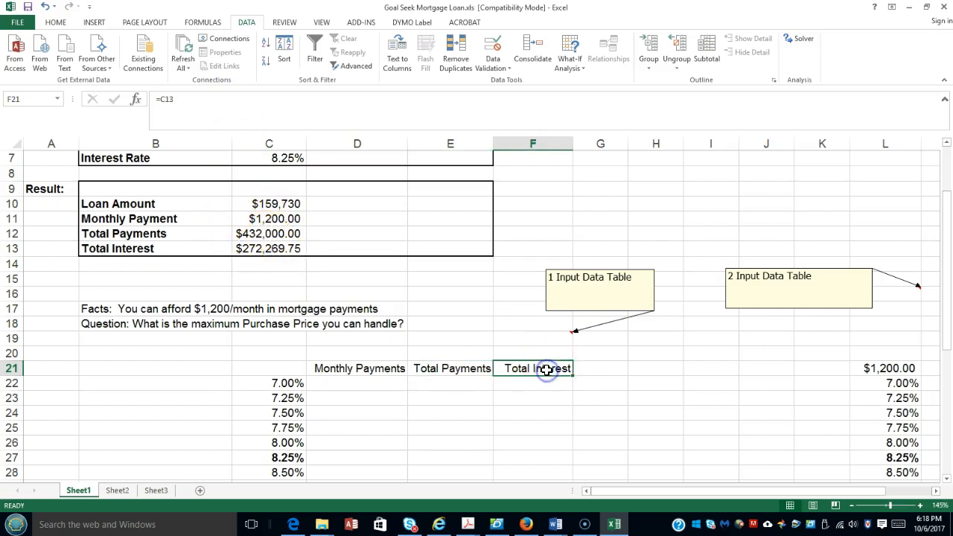
left_click(287, 249)
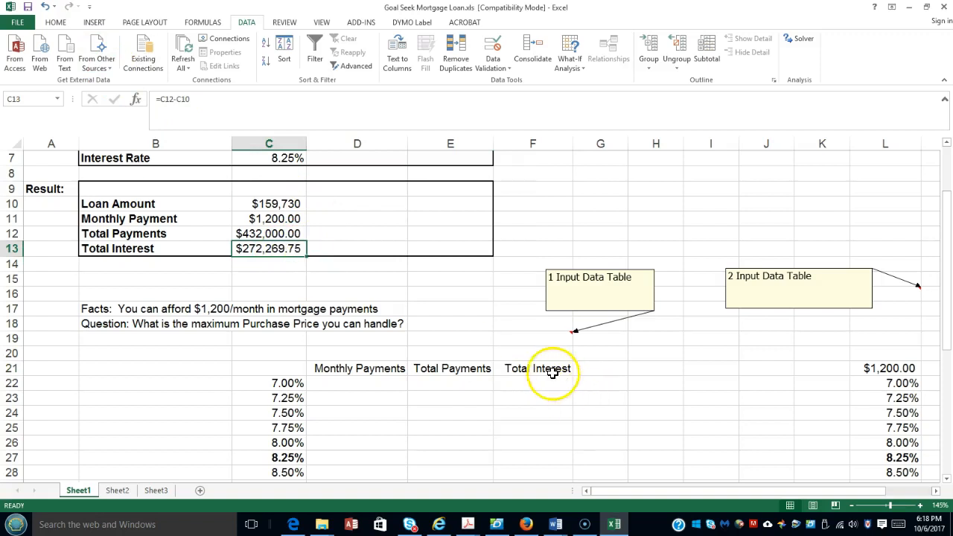
scroll(332, 370, "down", 1)
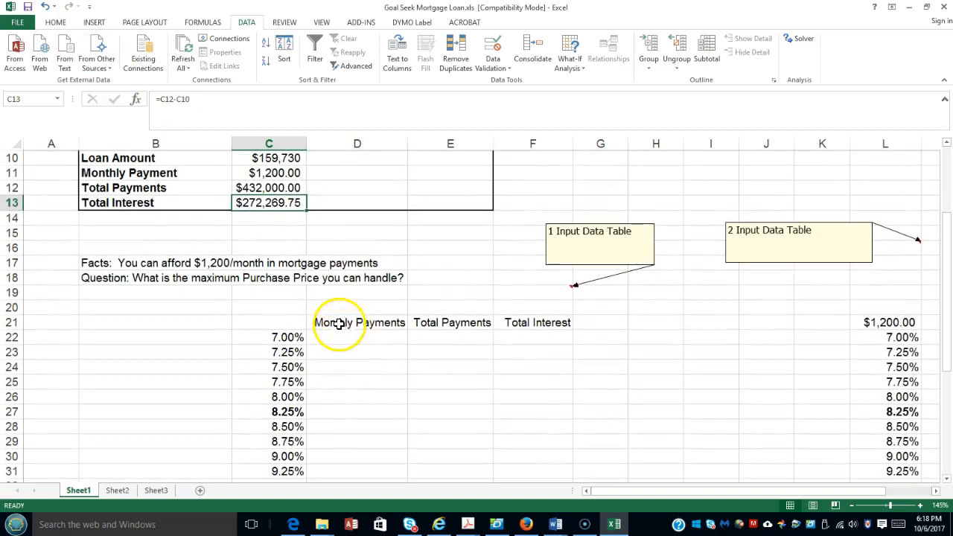
Inspect the custom number format applied to the Monthly Payments heading in D21
left_click(342, 325)
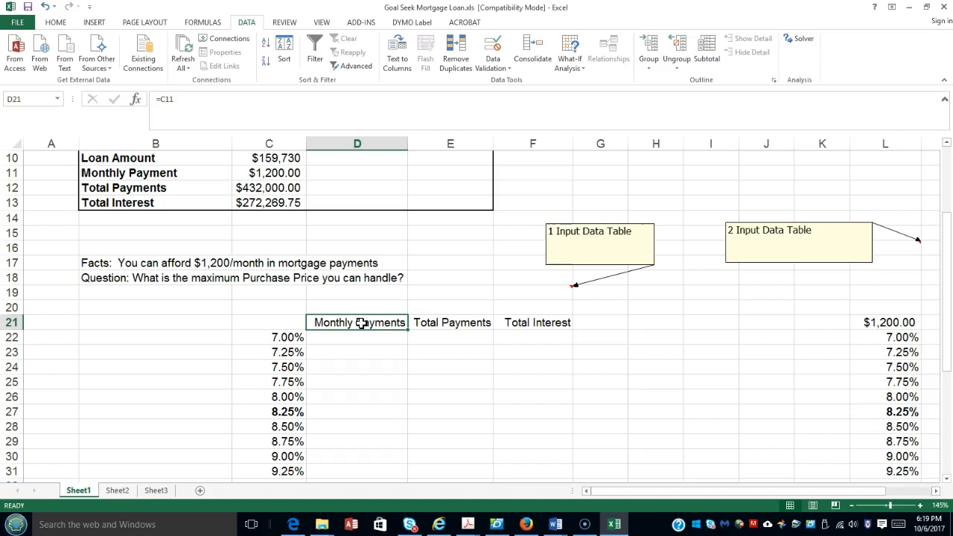
right_click(361, 324)
left_click(402, 272)
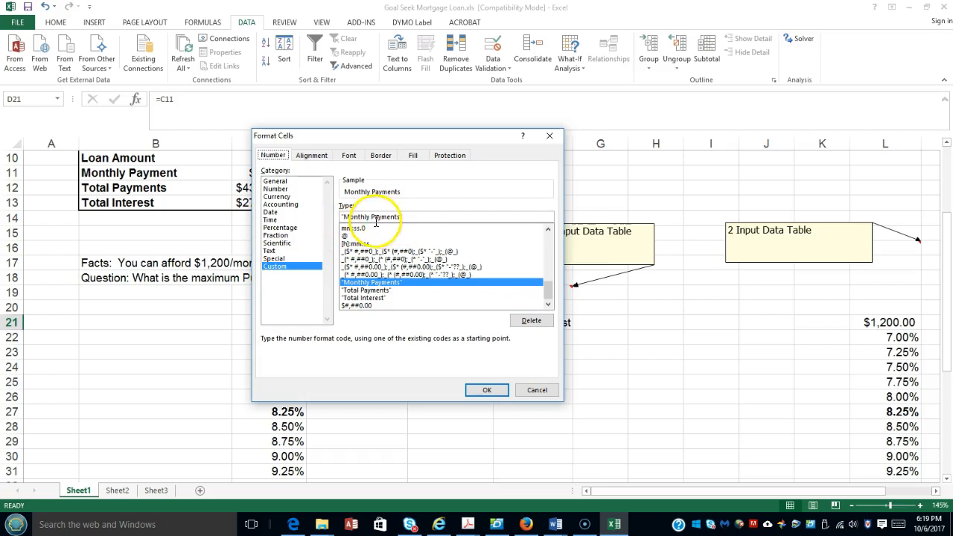
left_click(486, 391)
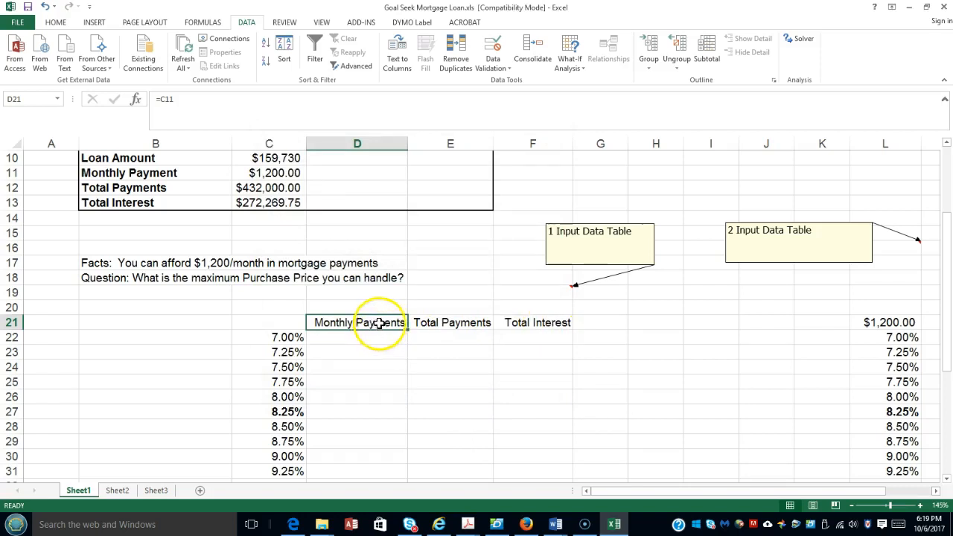
Create a one-input data table over C21:F31, using the interest rate in C7 as the column input cell
left_click_drag(281, 323, 527, 419)
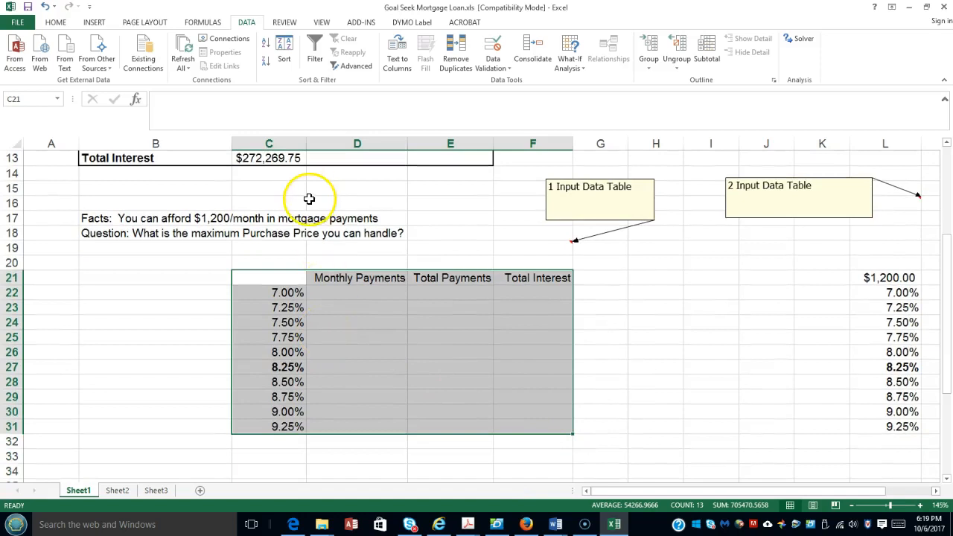
left_click(574, 64)
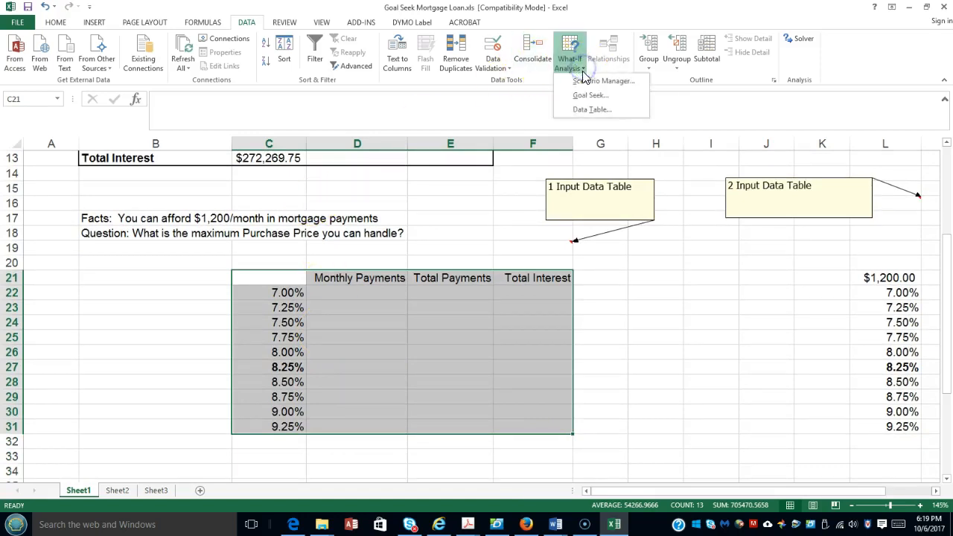
left_click(592, 109)
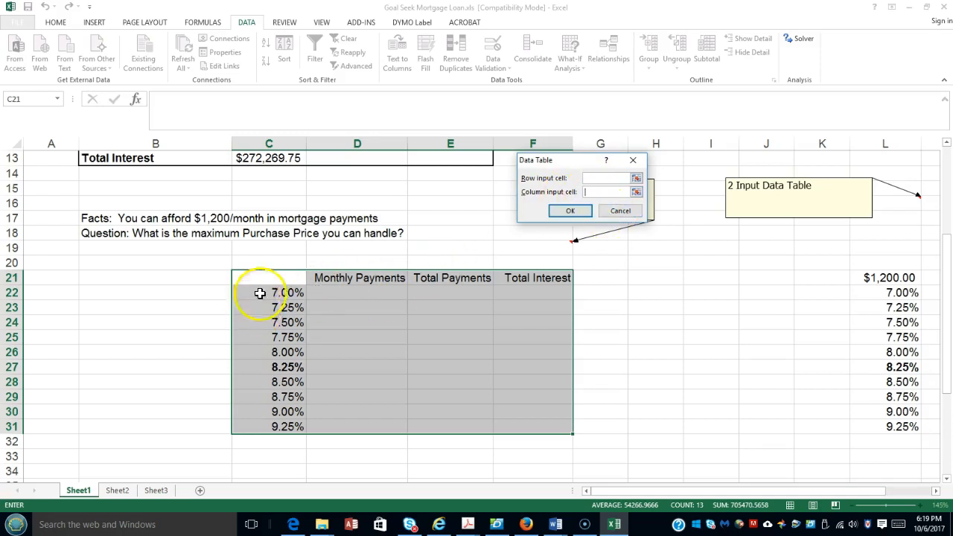
scroll(281, 396, "up", 3)
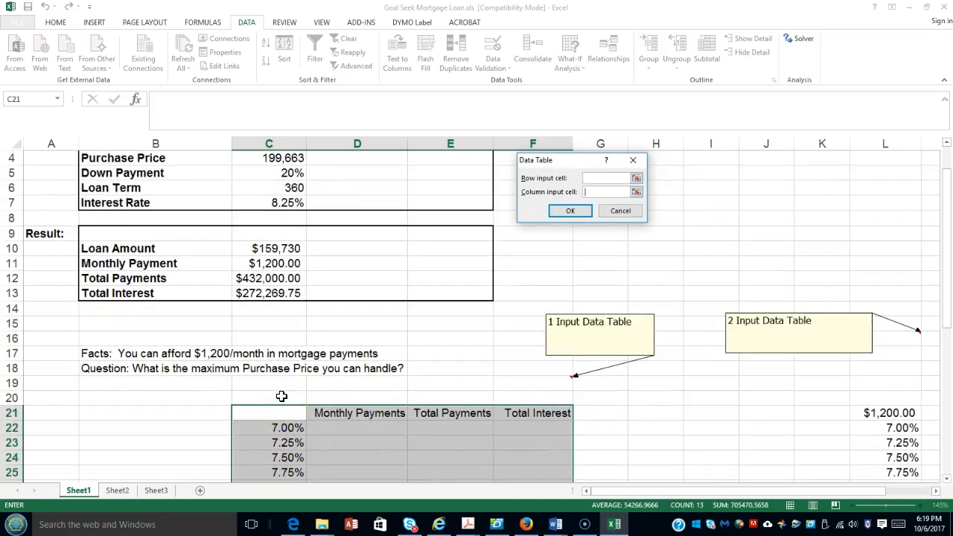
scroll(379, 175, "up", 1)
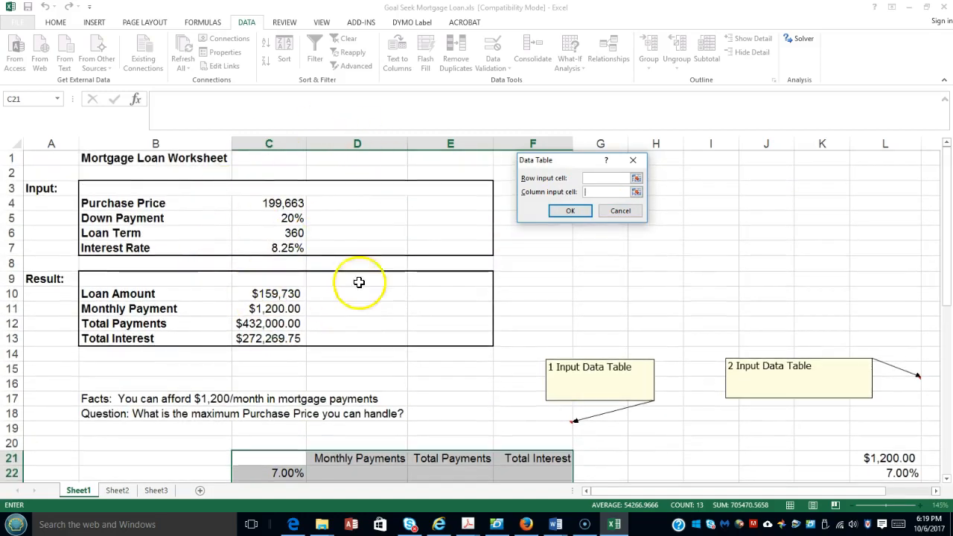
left_click(277, 250)
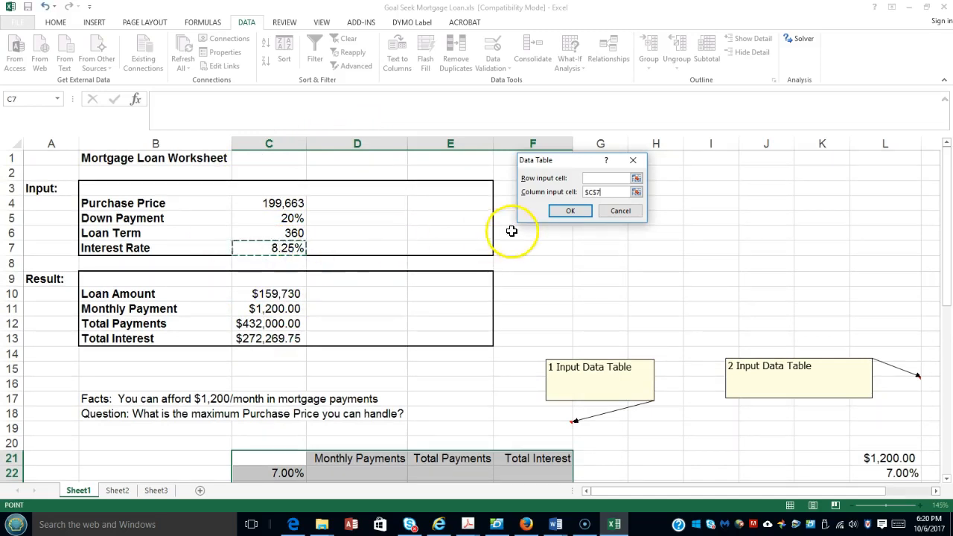
left_click(566, 212)
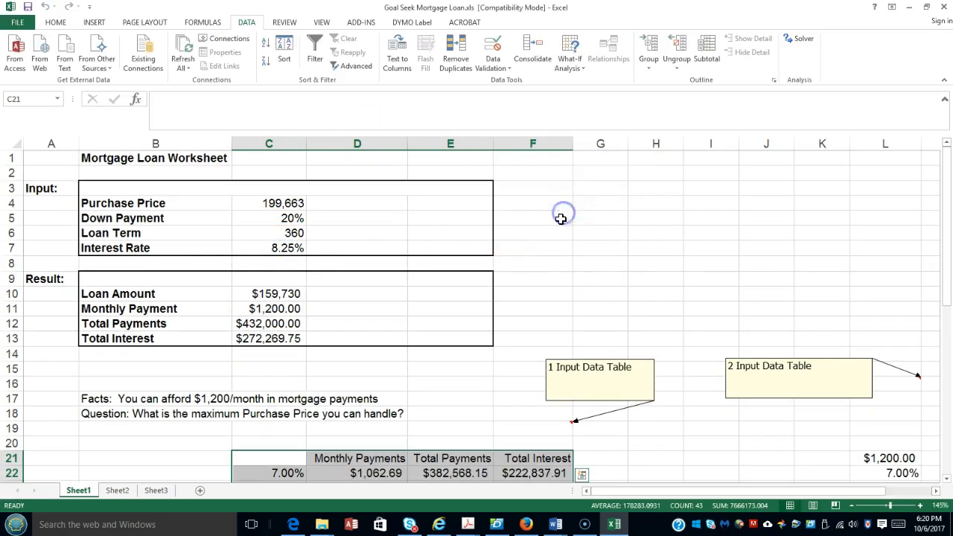
Compare the data table's 8.25% row with the worksheet's monthly payment, total payments and total interest
scroll(441, 379, "down", 4)
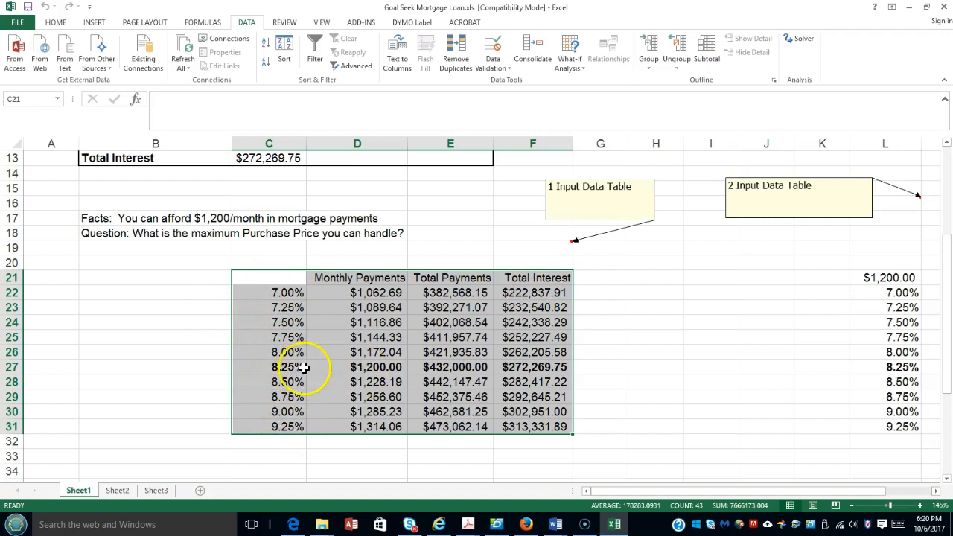
scroll(313, 370, "up", 3)
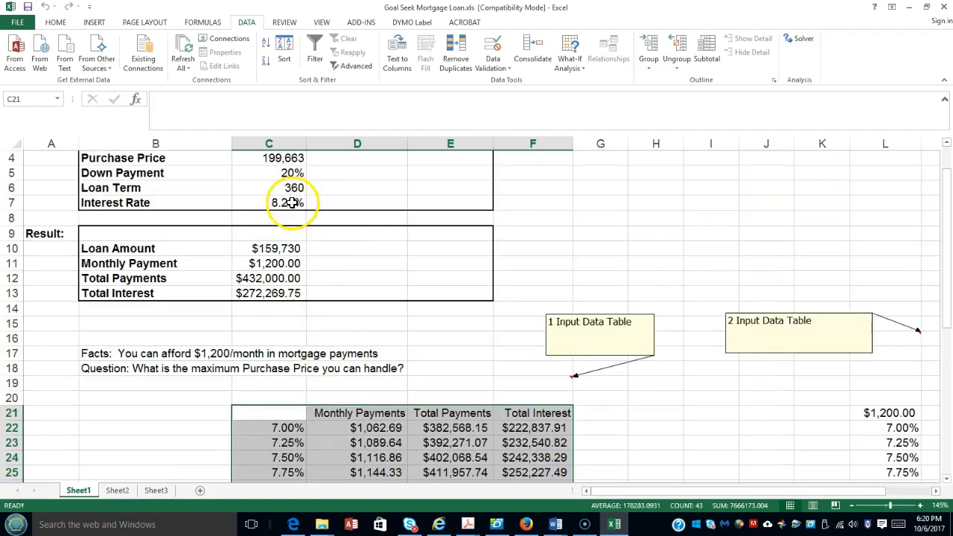
scroll(294, 208, "down", 2)
left_click(376, 410)
scroll(374, 389, "up", 2)
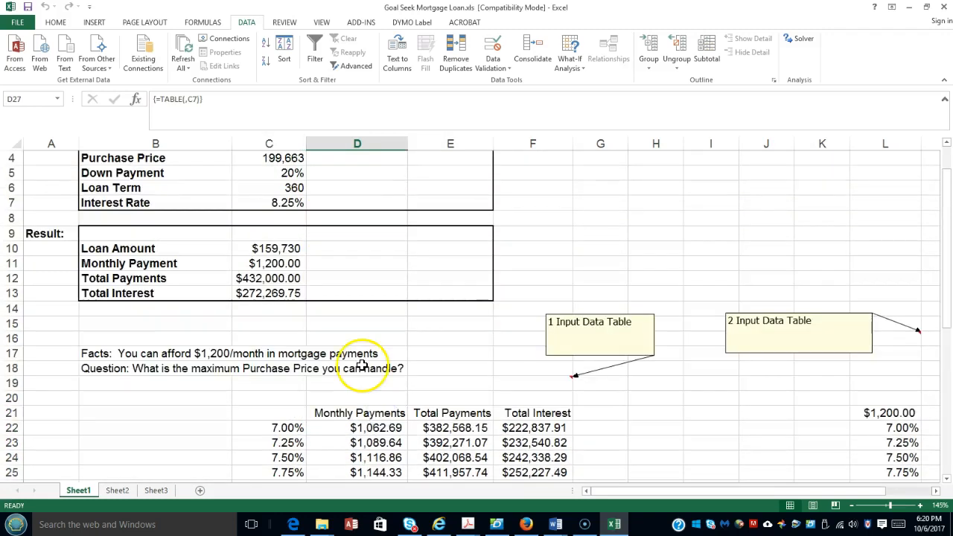
scroll(439, 305, "down", 2)
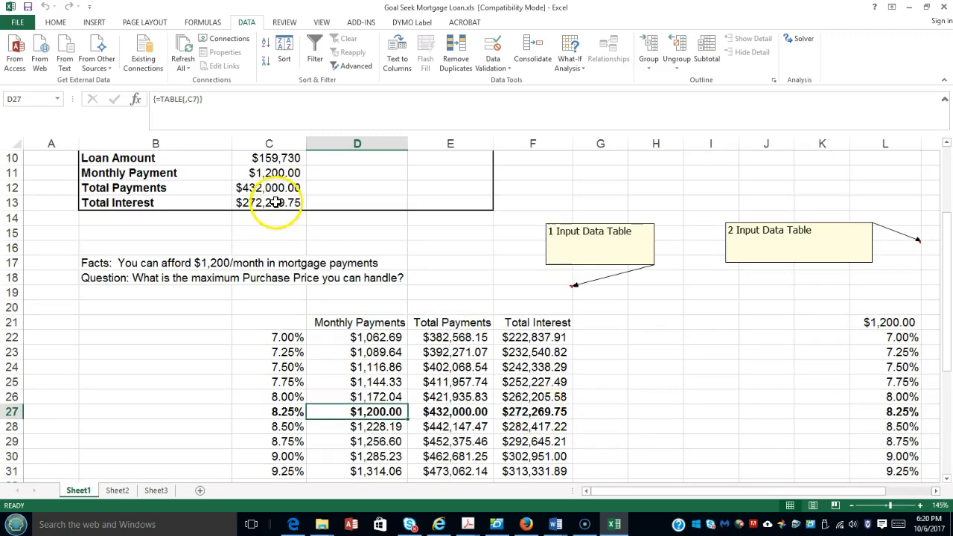
scroll(415, 402, "down", 1)
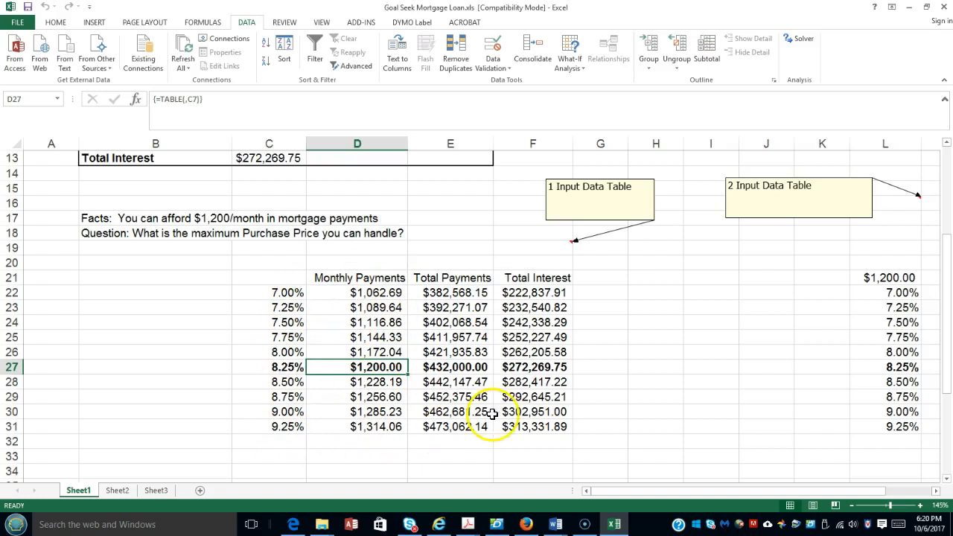
Examine the data table's formulas and payments at other interest rates against the original rate and results
scroll(360, 362, "up", 4)
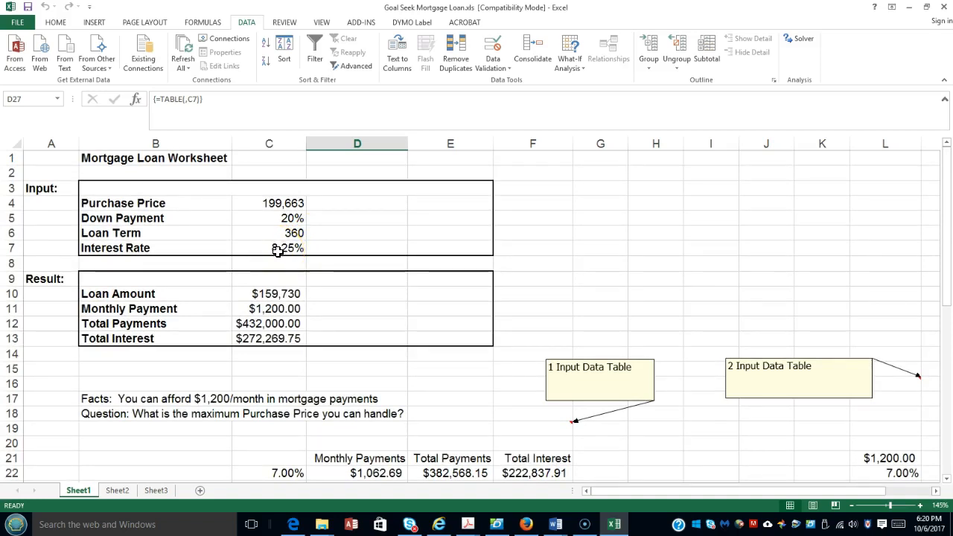
scroll(277, 250, "down", 4)
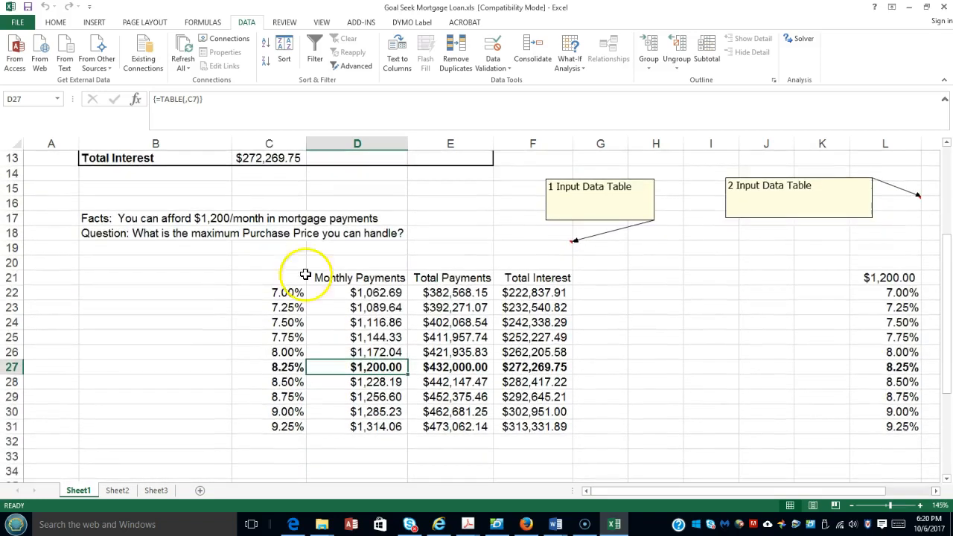
left_click(390, 293)
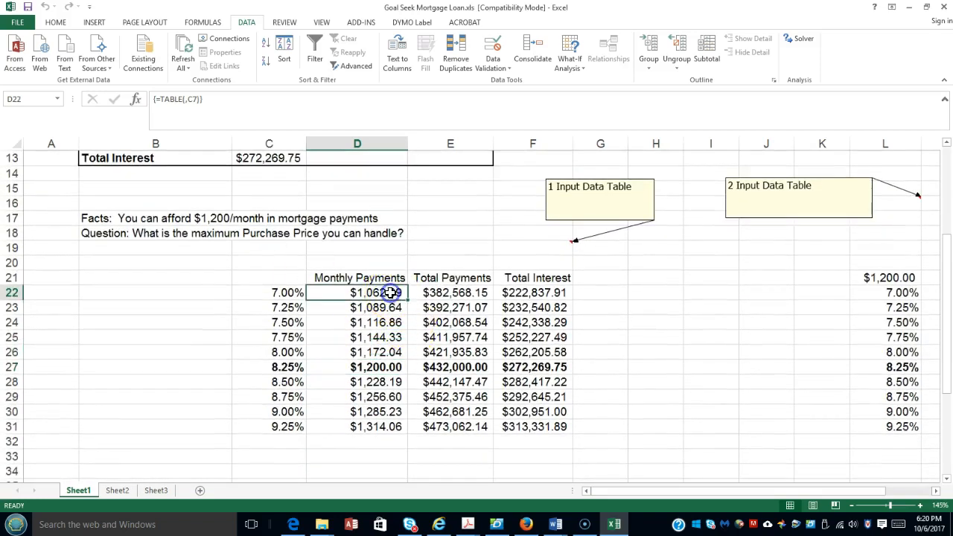
left_click(428, 338)
left_click(375, 350)
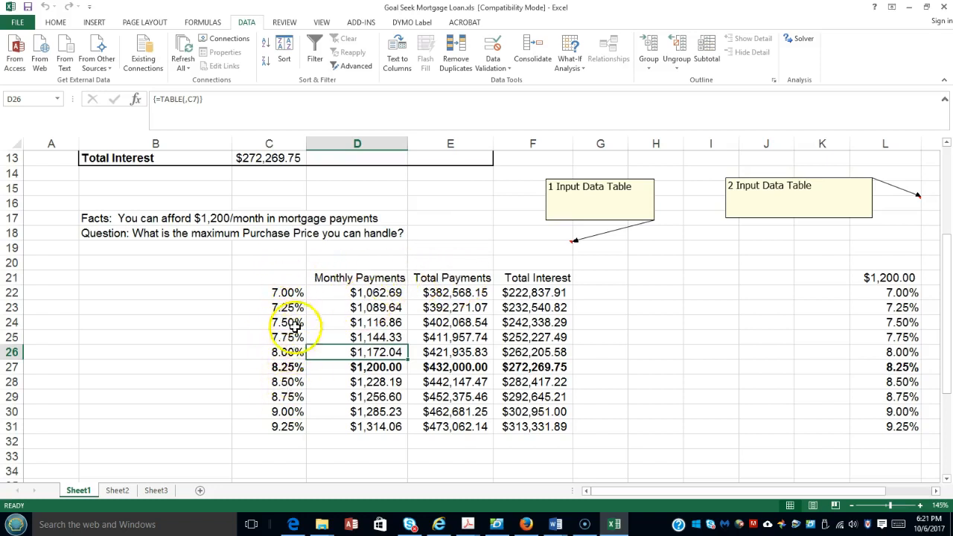
scroll(328, 350, "up", 1)
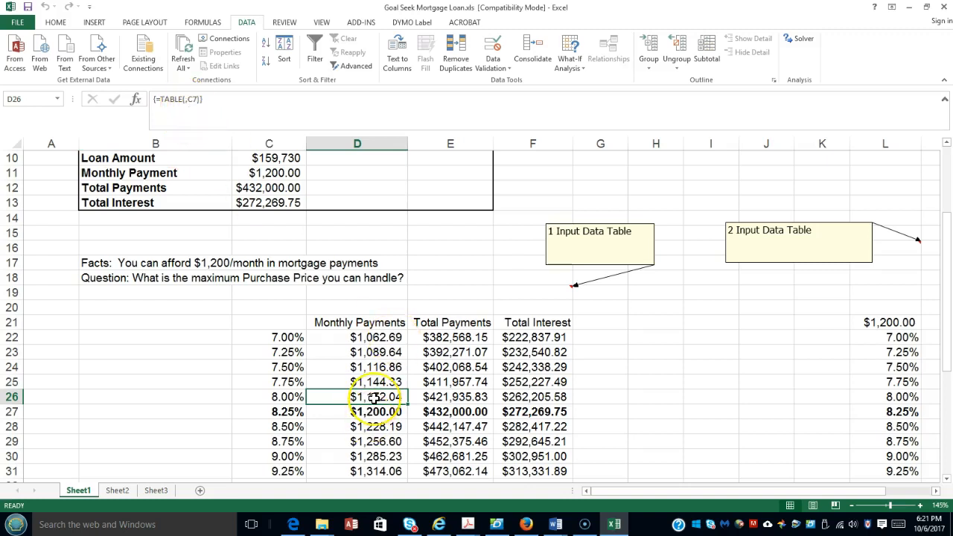
scroll(375, 397, "up", 3)
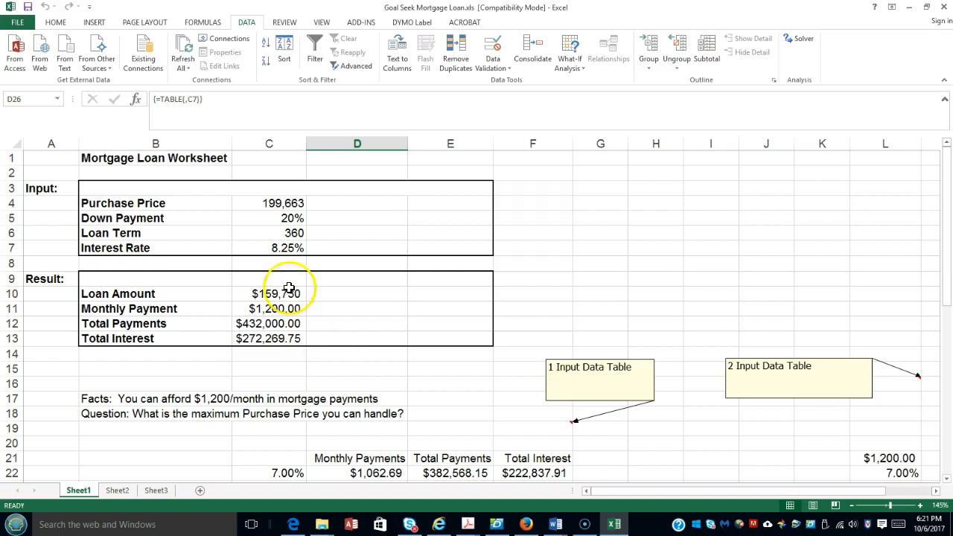
scroll(393, 400, "down", 4)
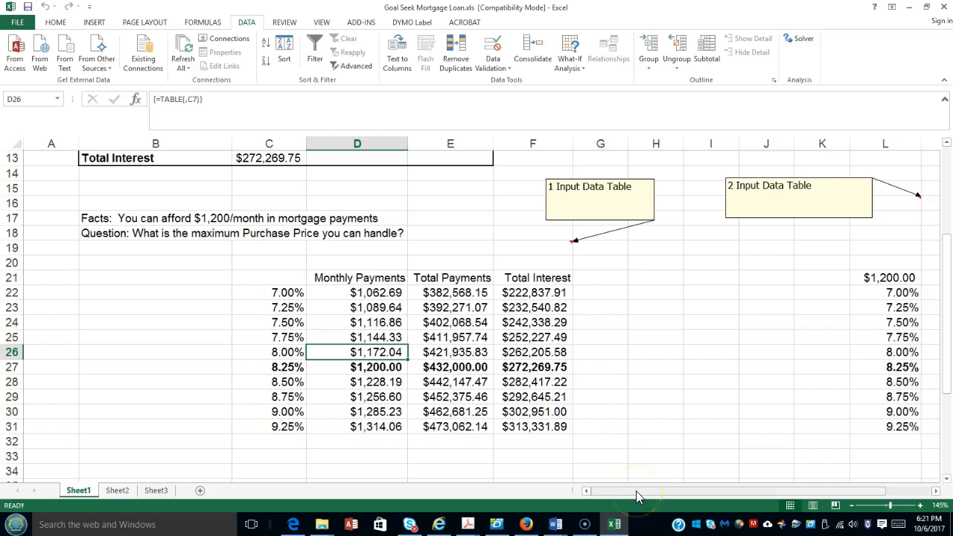
Examine the two-input table layout: loan terms in M21:O21, interest rates in L22:L31 and the corner formula in L21
left_click_drag(636, 491, 727, 495)
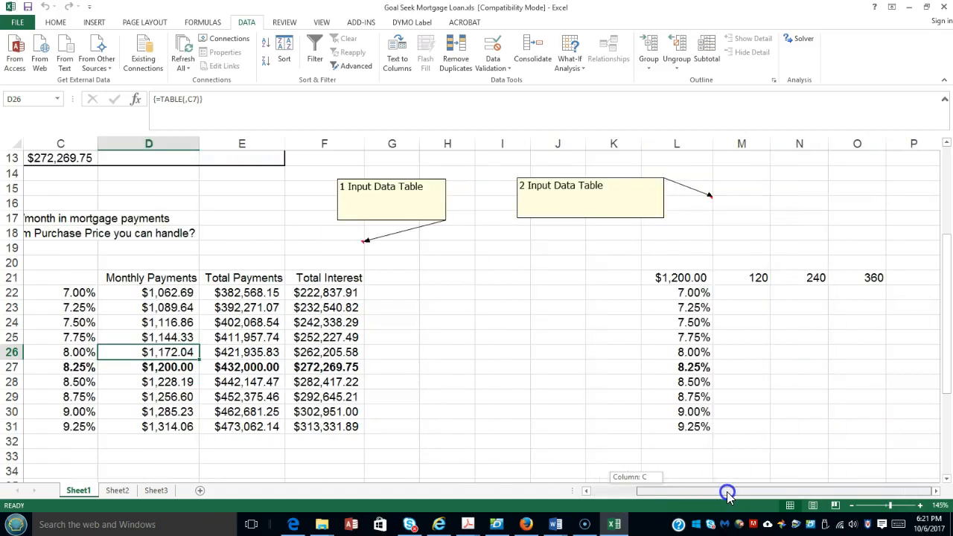
scroll(736, 370, "down", 2)
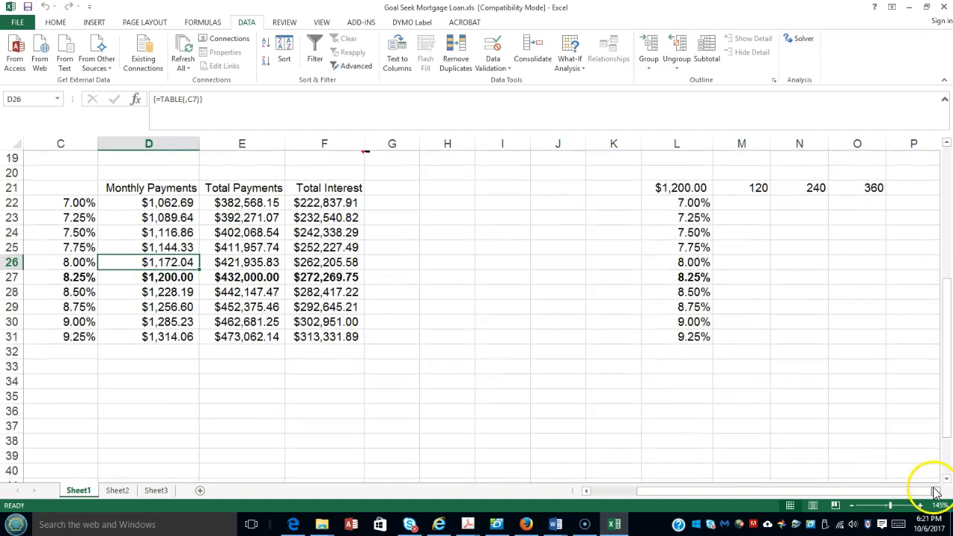
left_click(937, 493)
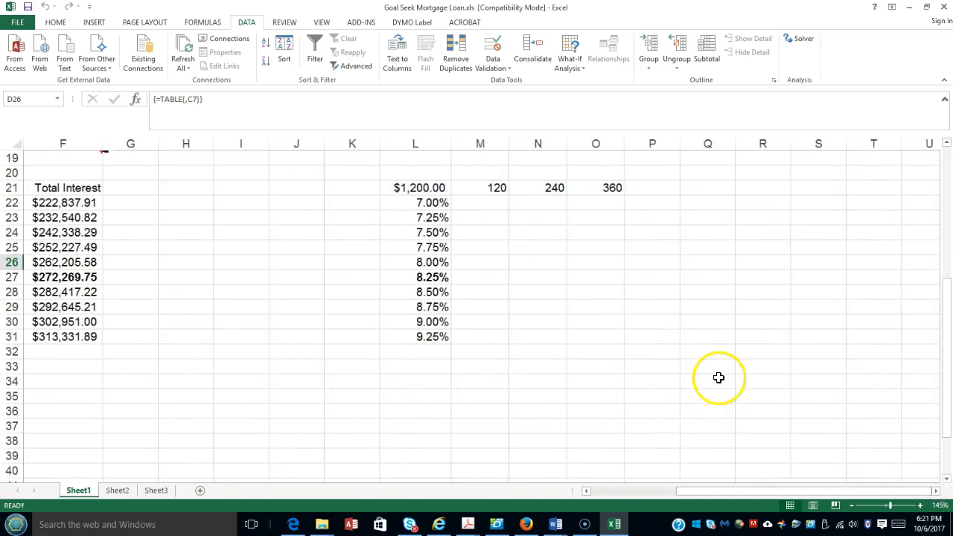
scroll(719, 376, "up", 1)
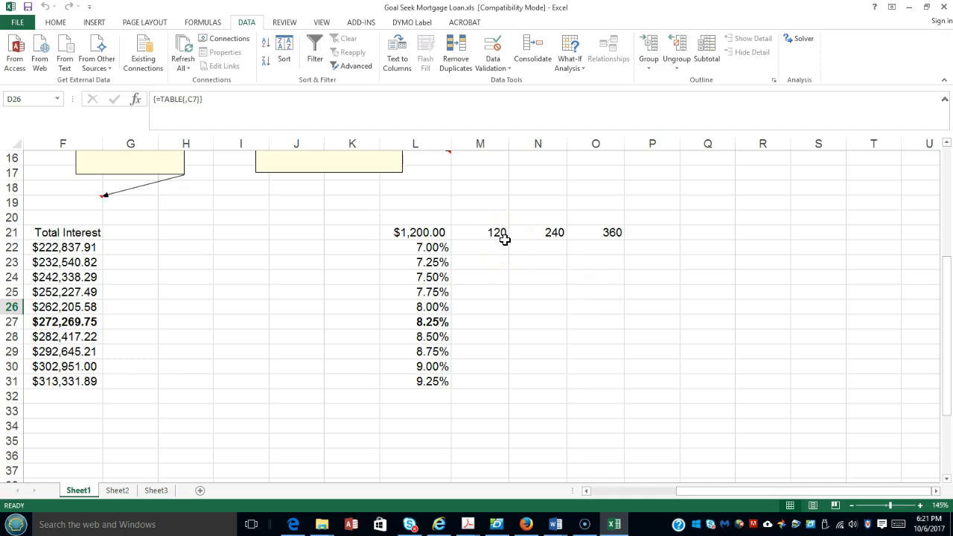
scroll(505, 240, "up", 2)
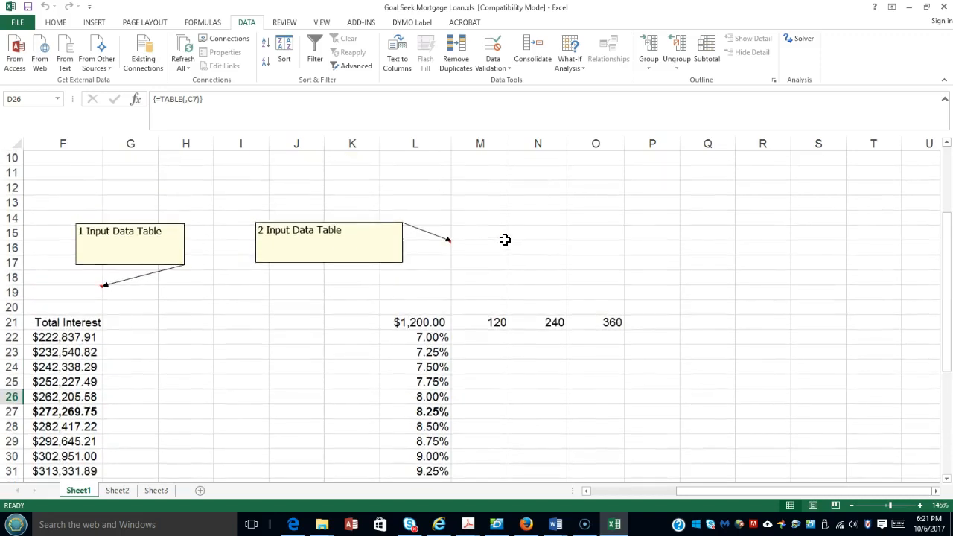
scroll(505, 239, "down", 1)
left_click_drag(493, 275, 592, 281)
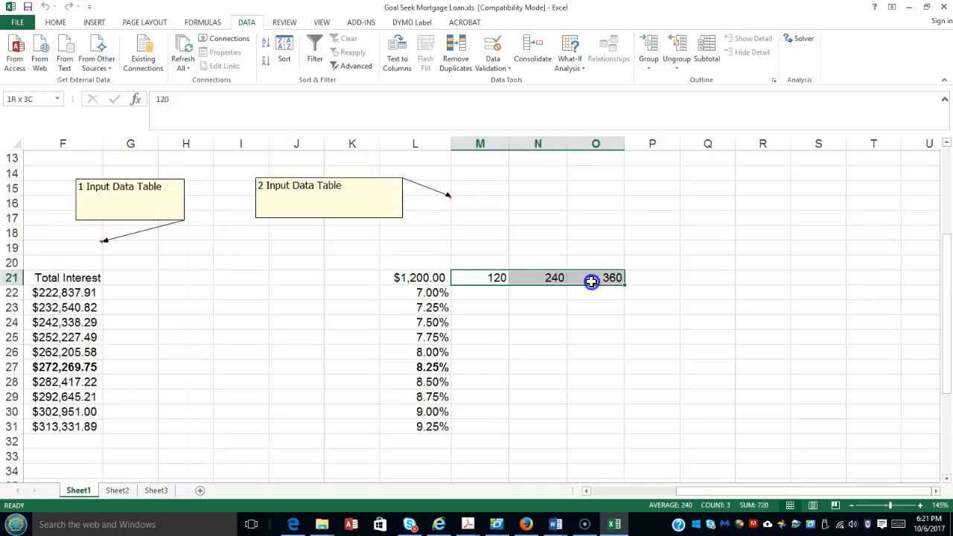
left_click_drag(417, 293, 416, 426)
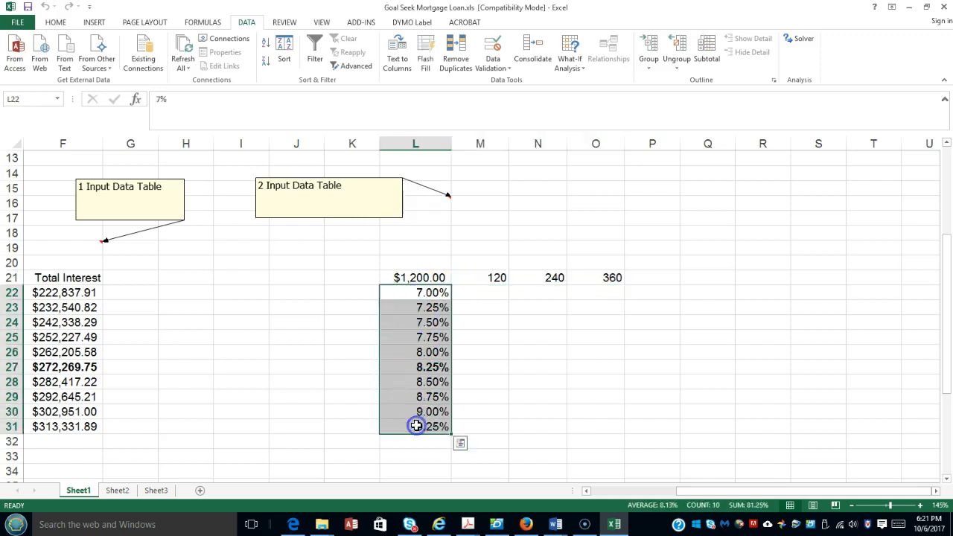
left_click(429, 277)
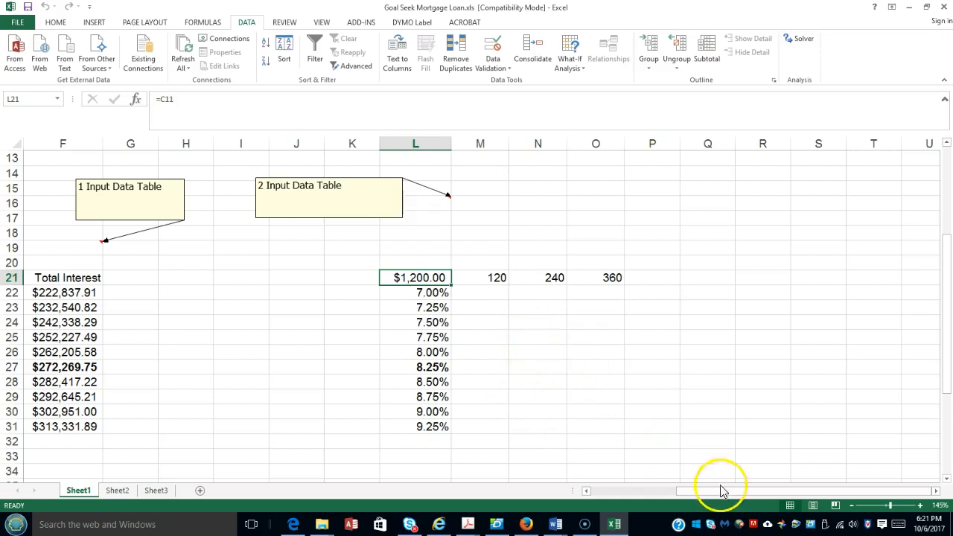
left_click_drag(717, 492, 719, 493)
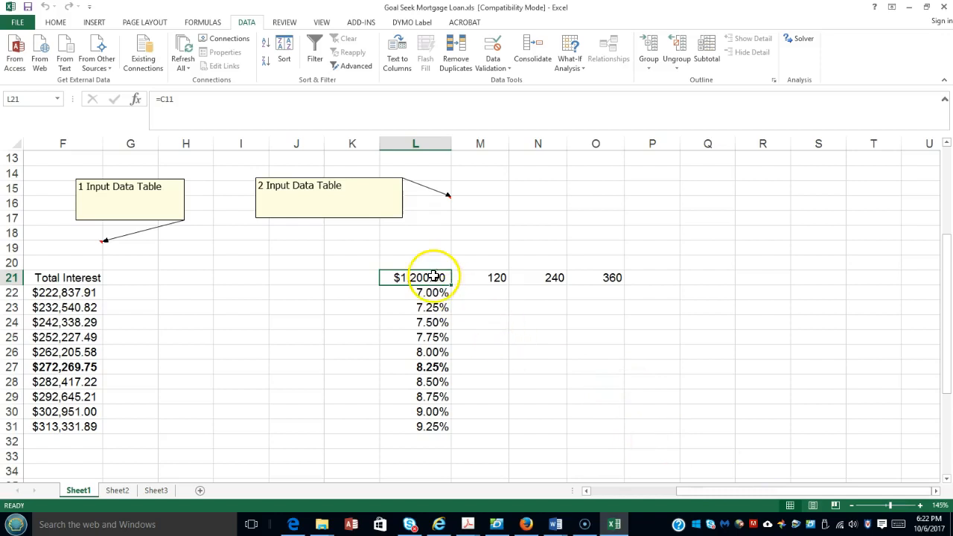
Start a what-if data table over L21:O31, using the loan term in C6 as the row input cell
left_click_drag(421, 277, 599, 419)
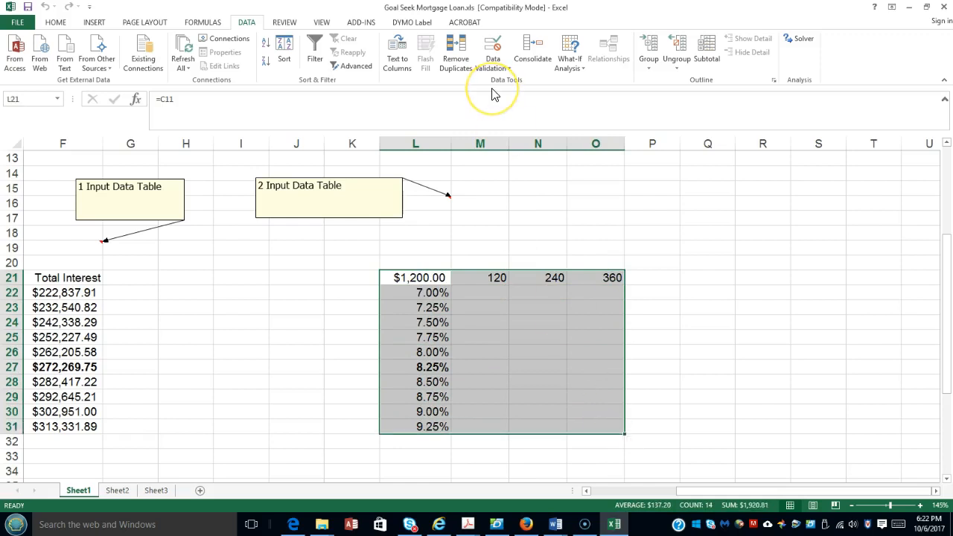
left_click(569, 53)
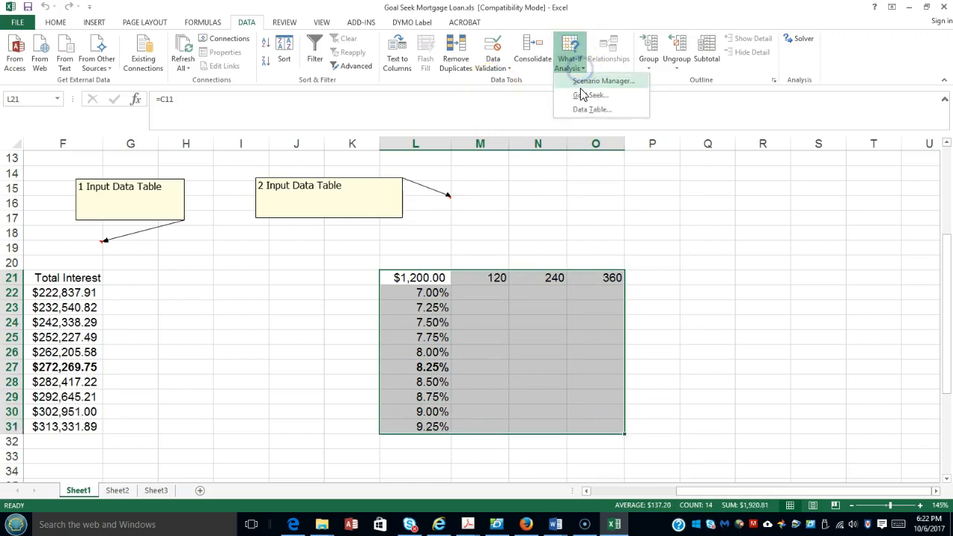
left_click(580, 112)
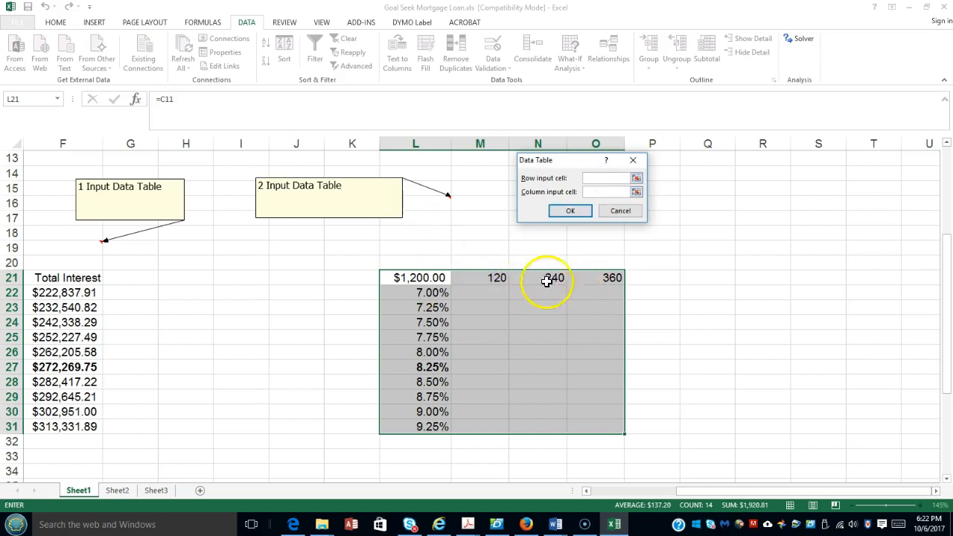
left_click_drag(712, 490, 624, 490)
scroll(390, 340, "up", 4)
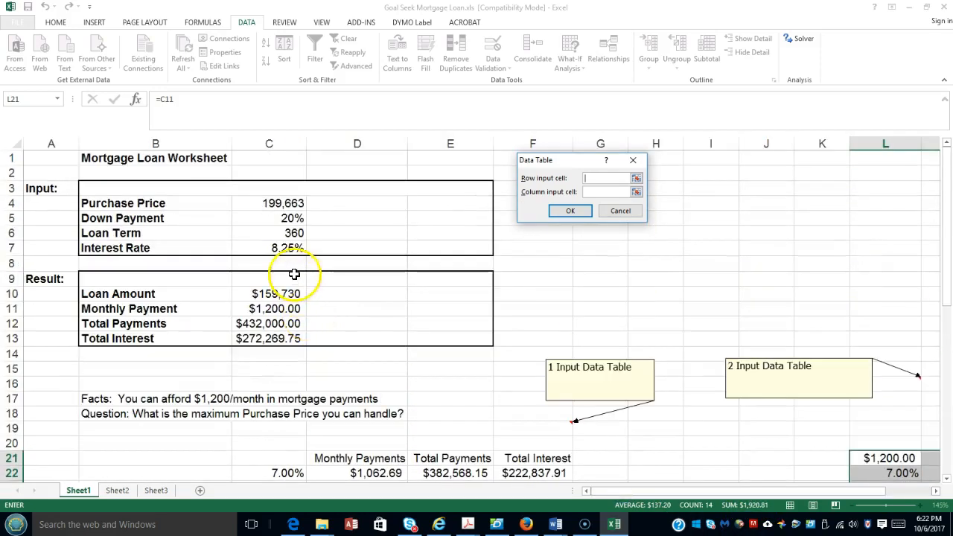
left_click(294, 233)
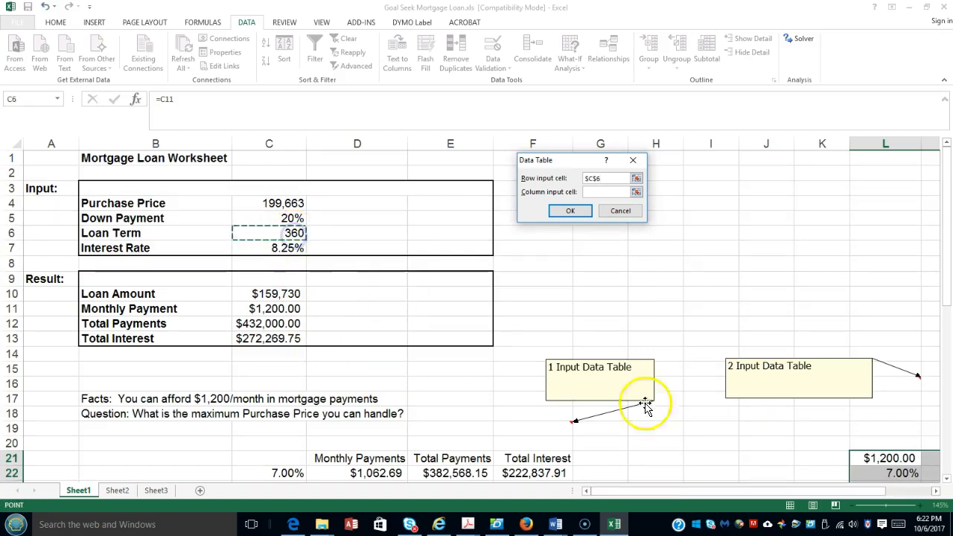
Set the interest rate in C7 as the data table's column input cell
left_click(607, 192)
left_click_drag(783, 491, 829, 495)
scroll(789, 419, "down", 2)
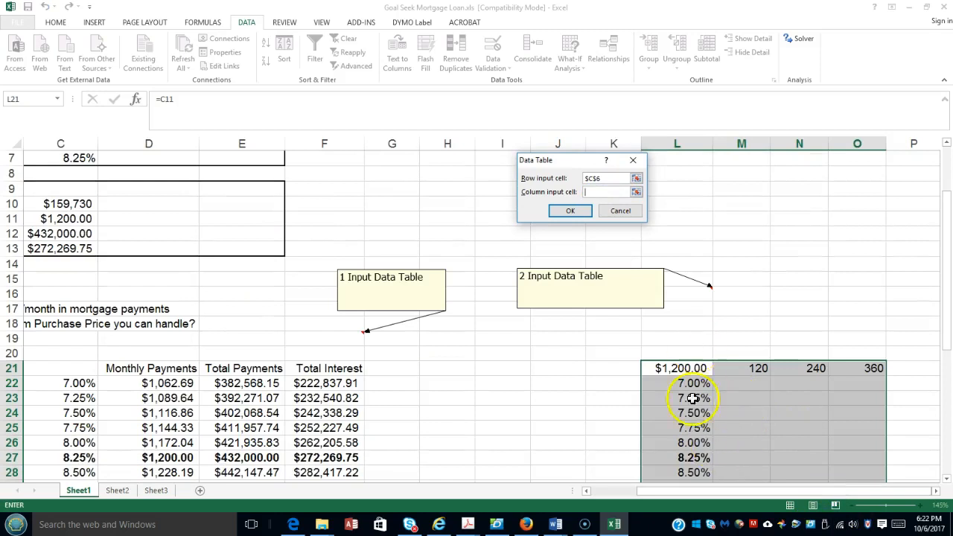
left_click_drag(698, 493, 617, 490)
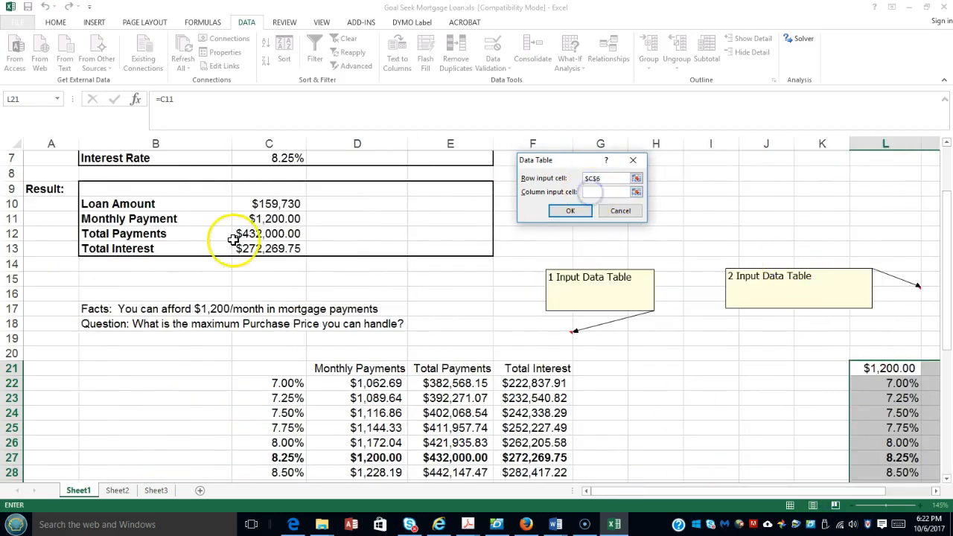
scroll(245, 237, "up", 2)
left_click(286, 251)
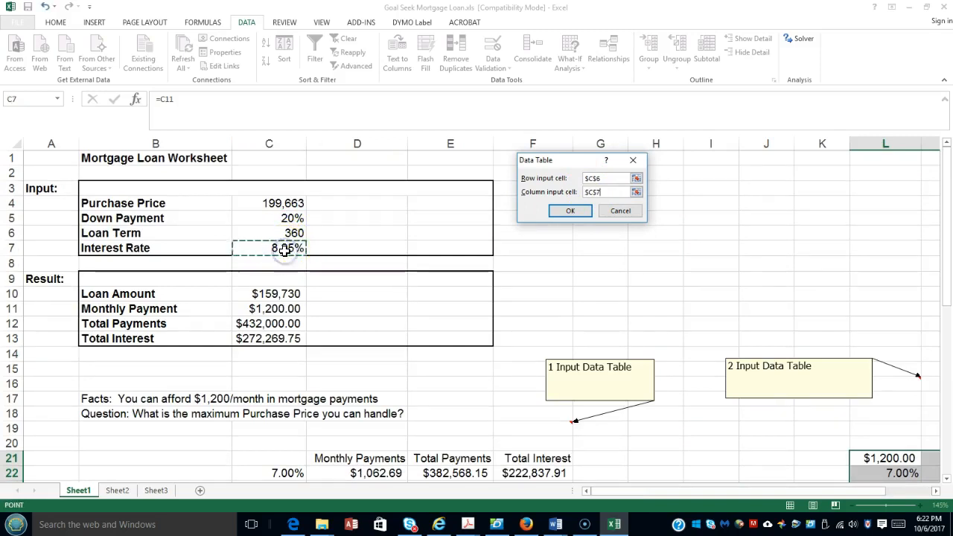
Check the chosen input cells against the table's rates and terms, and generate the two-input data table
scroll(677, 323, "down", 3)
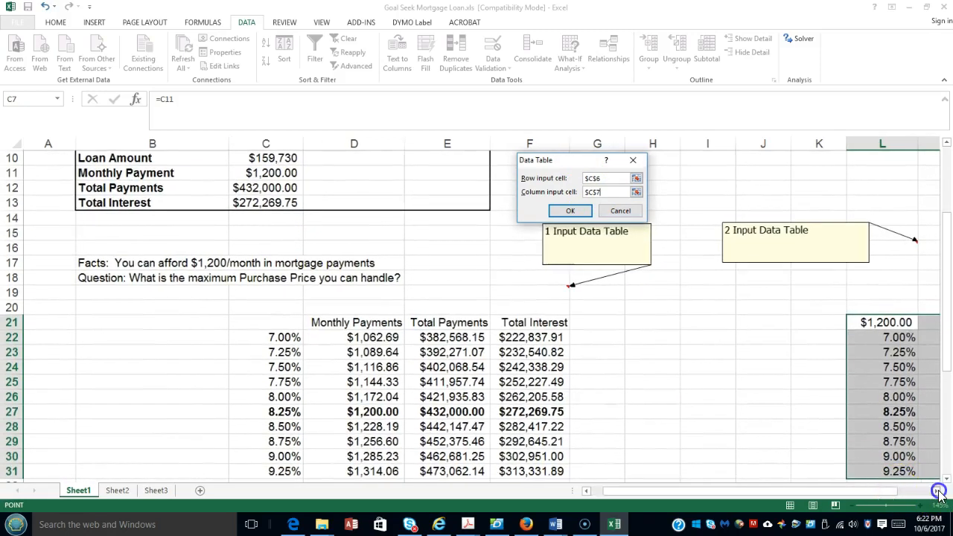
left_click(938, 491)
left_click(937, 492)
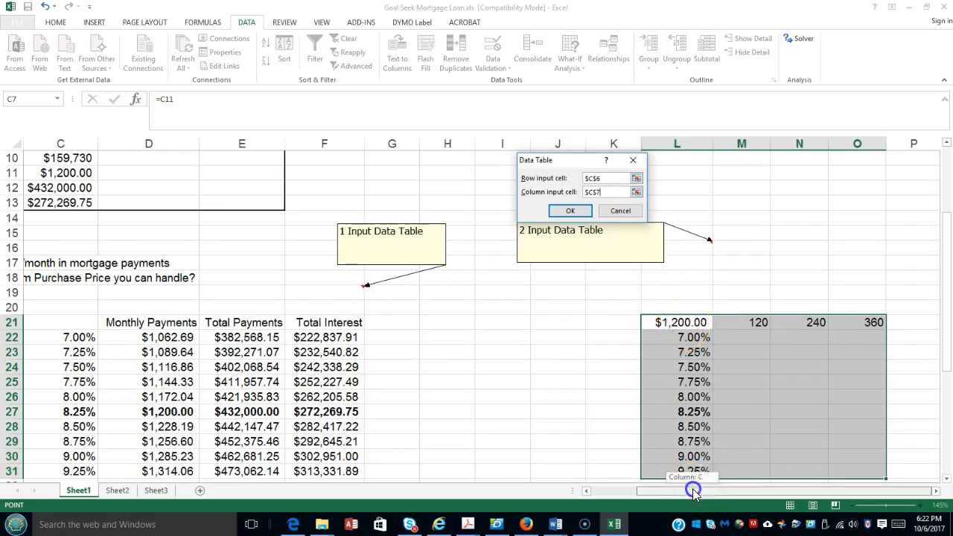
left_click_drag(692, 490, 632, 490)
scroll(367, 367, "up", 1)
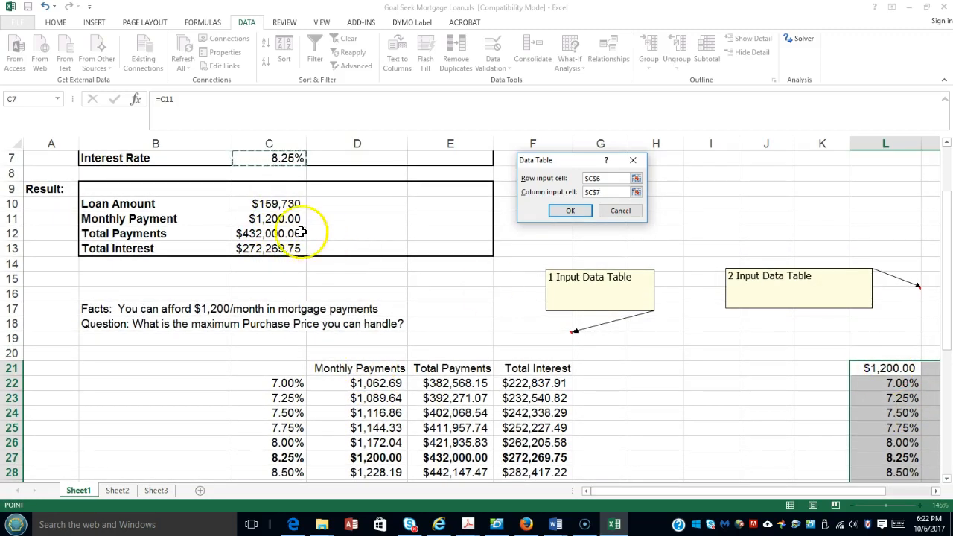
left_click_drag(779, 493, 797, 492)
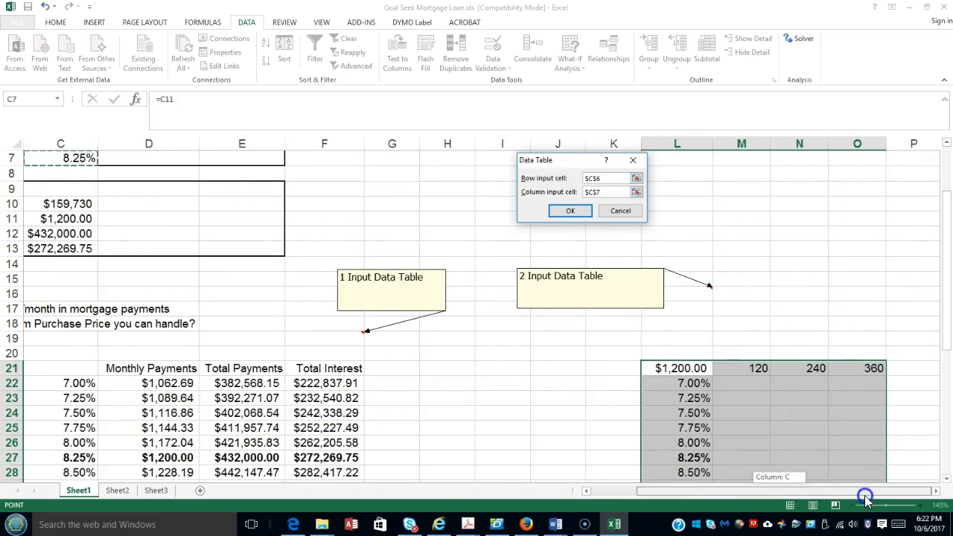
scroll(864, 436, "down", 1)
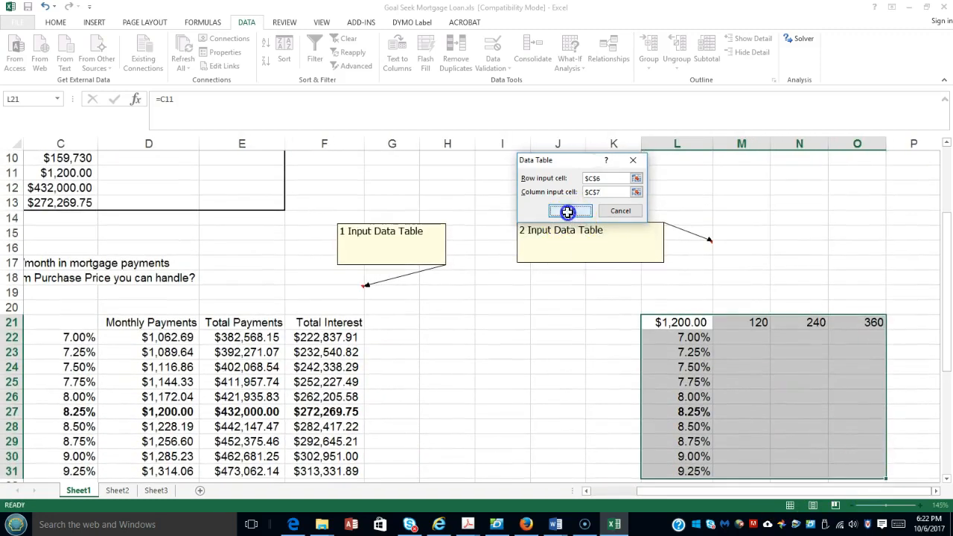
left_click(568, 212)
scroll(834, 250, "down", 3)
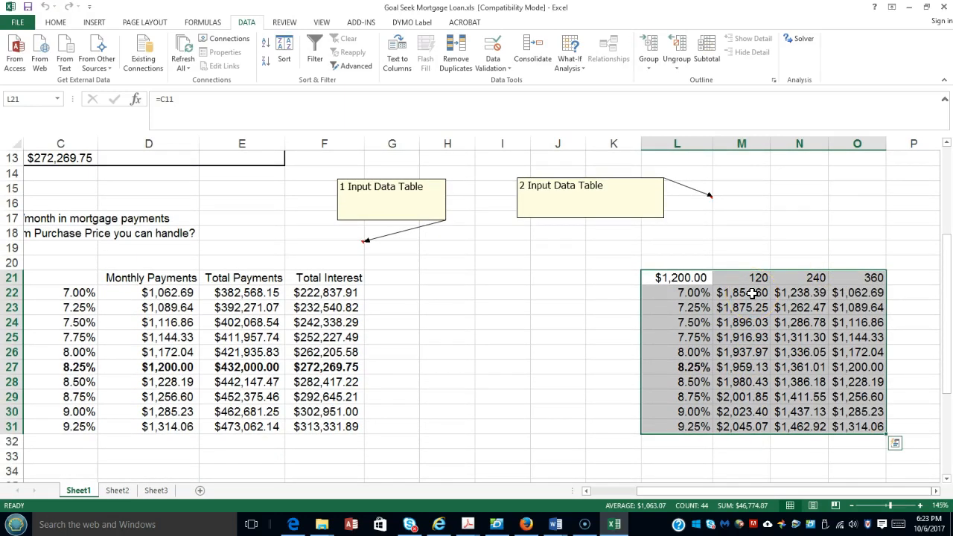
Compare the 8.25% row's payments for 360, 240 and 120 months with the worksheet's original inputs and monthly payment
left_click(669, 366)
left_click_drag(741, 495, 685, 493)
scroll(405, 334, "up", 2)
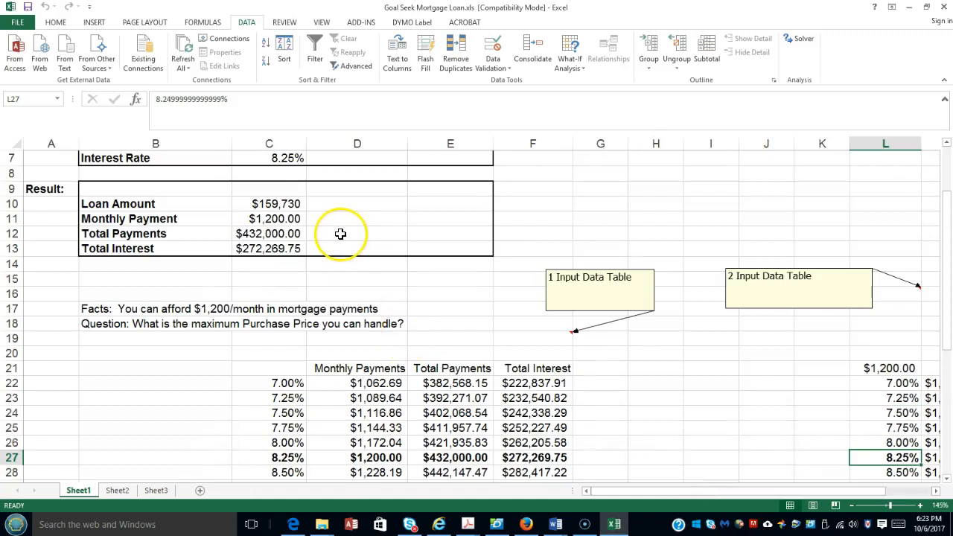
scroll(326, 234, "up", 1)
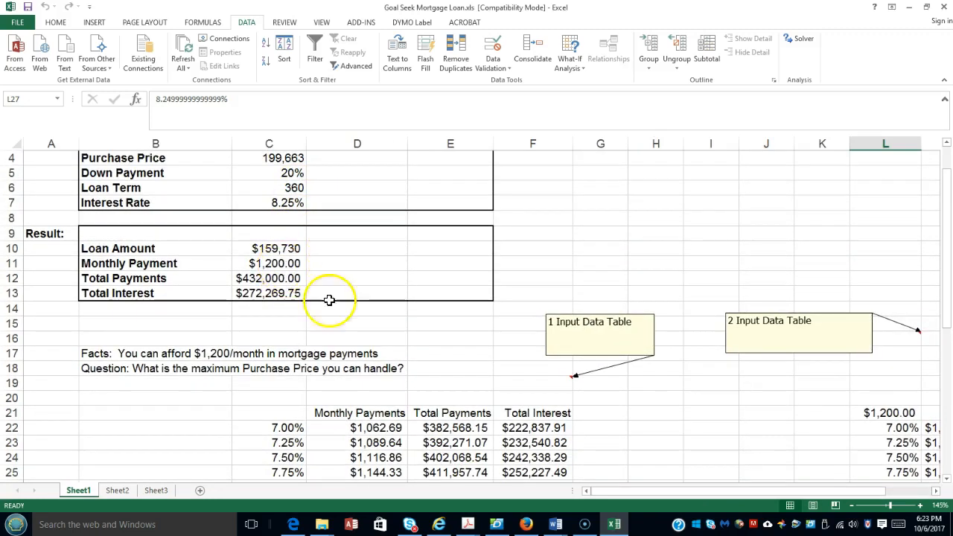
left_click_drag(817, 494, 861, 497)
scroll(828, 384, "down", 3)
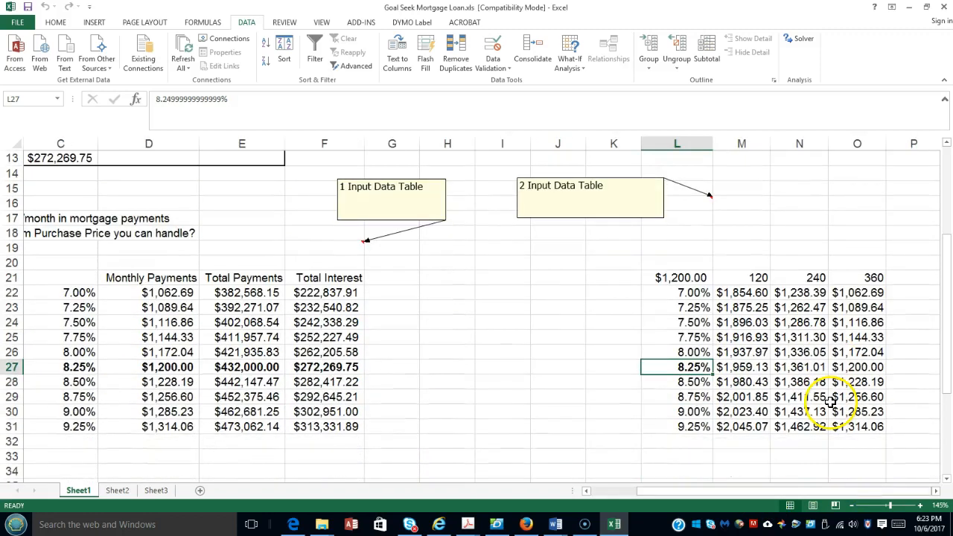
left_click(866, 367)
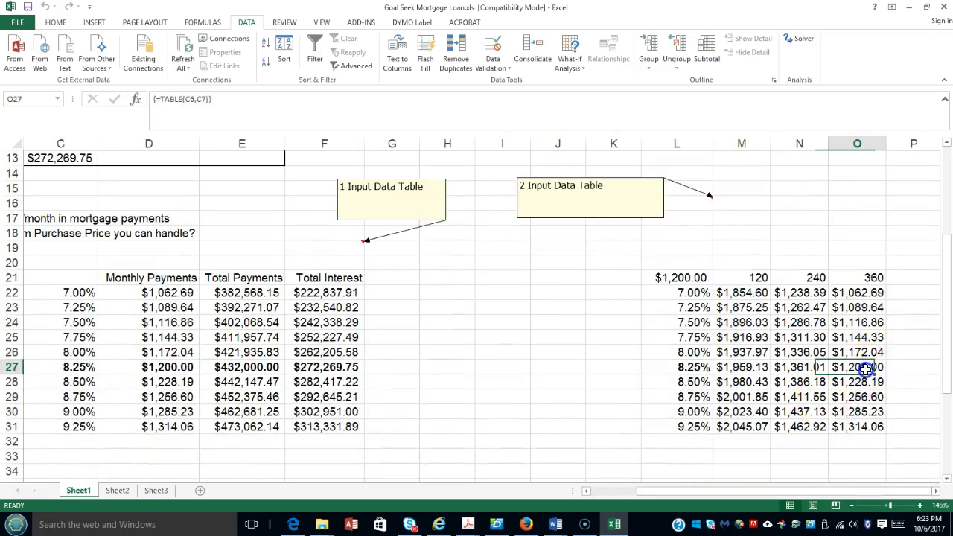
left_click(801, 367)
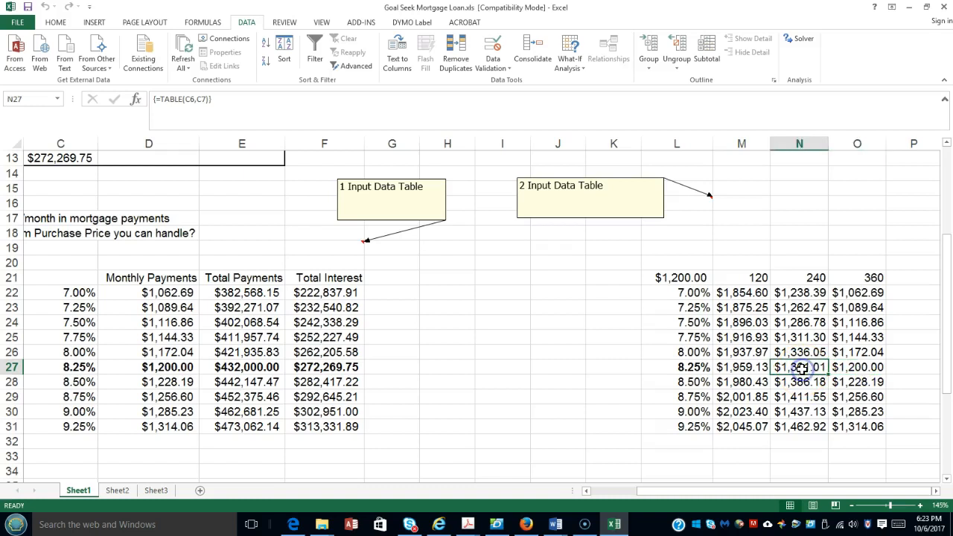
left_click(744, 368)
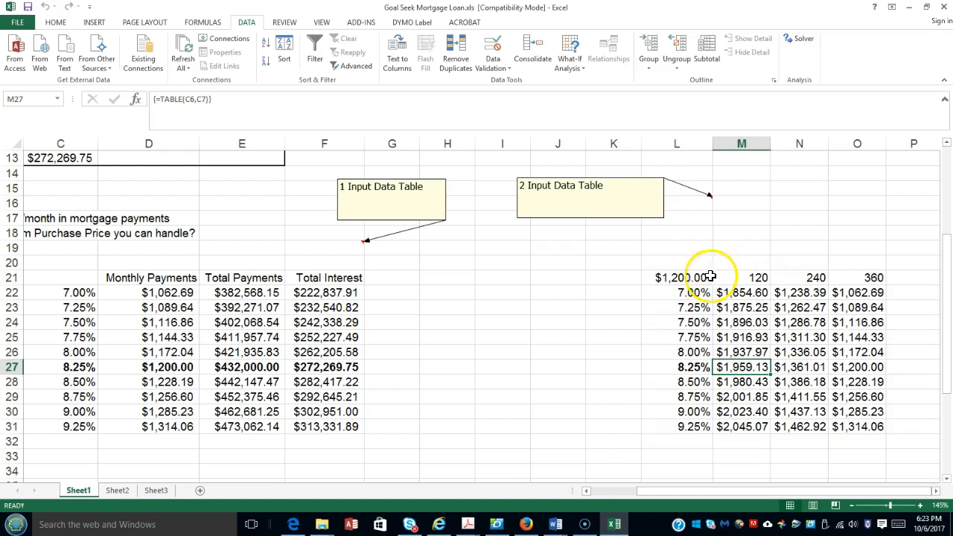
Trace the reference in corner cell L21 to the monthly payment formula in C11
left_click(679, 279)
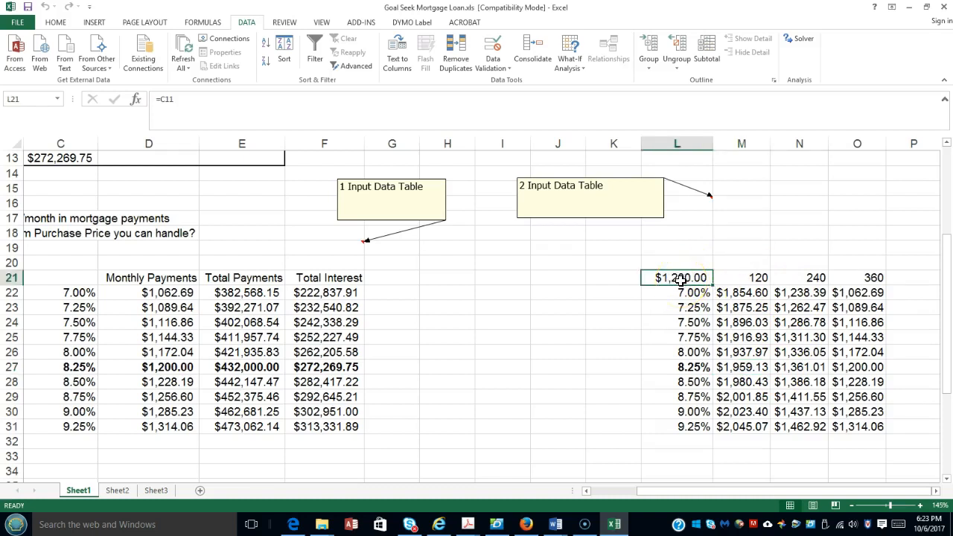
scroll(680, 280, "up", 4)
left_click(691, 495)
left_click_drag(691, 495, 546, 481)
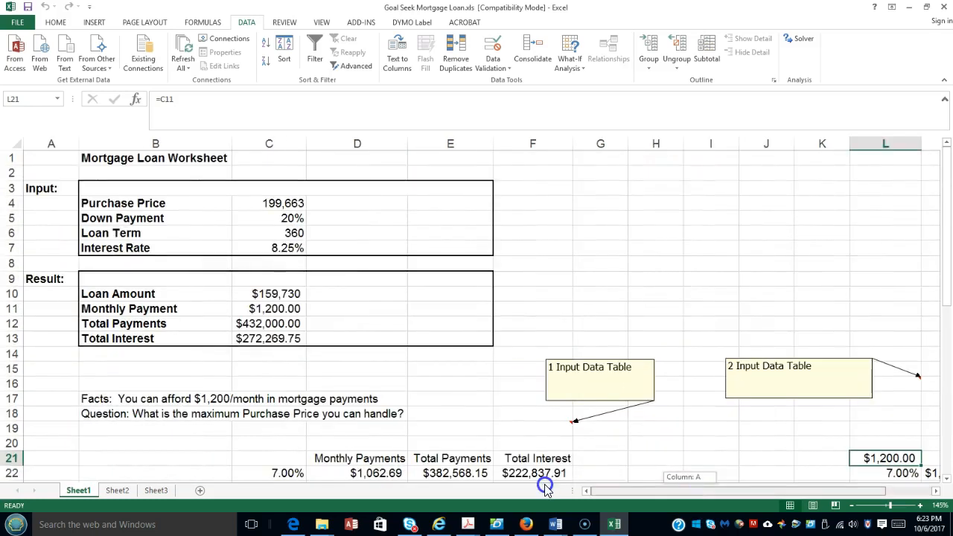
left_click(286, 314)
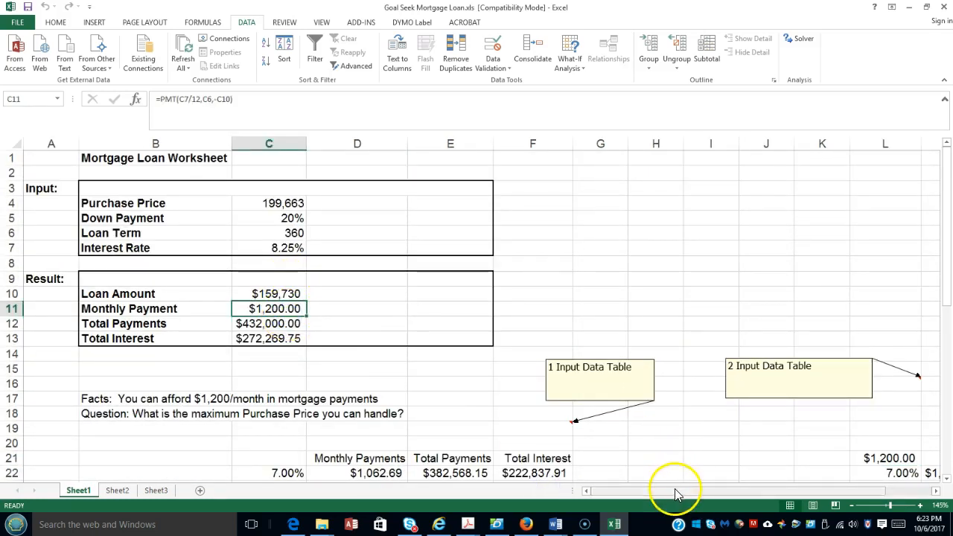
left_click_drag(676, 494, 793, 491)
scroll(789, 335, "down", 4)
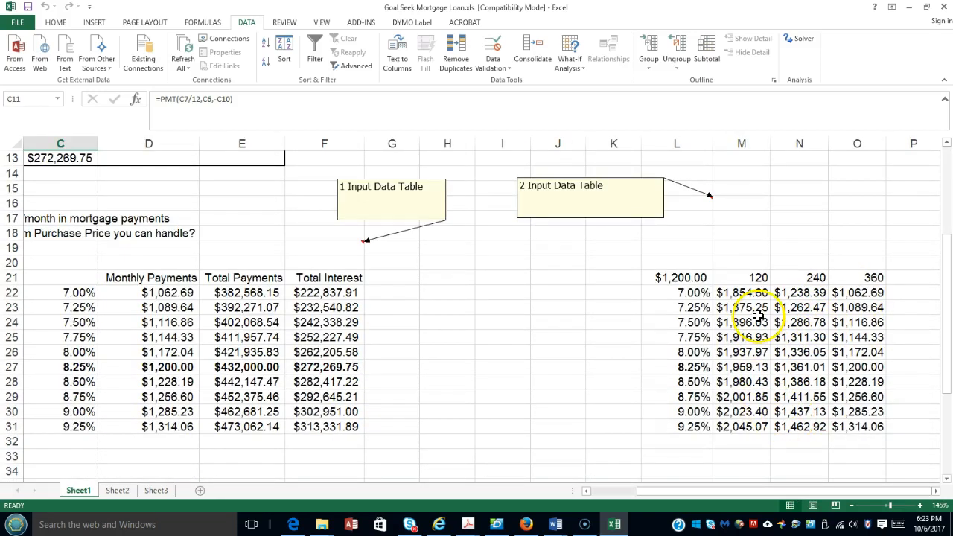
Hide the displayed value in the two-input table's corner cell L21 by applying the custom number format ;;;
left_click(677, 279)
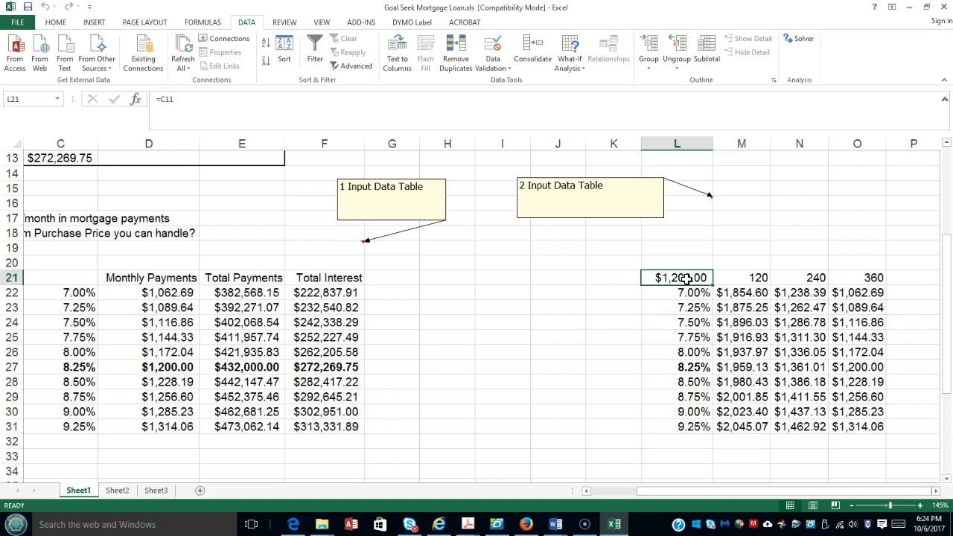
right_click(687, 280)
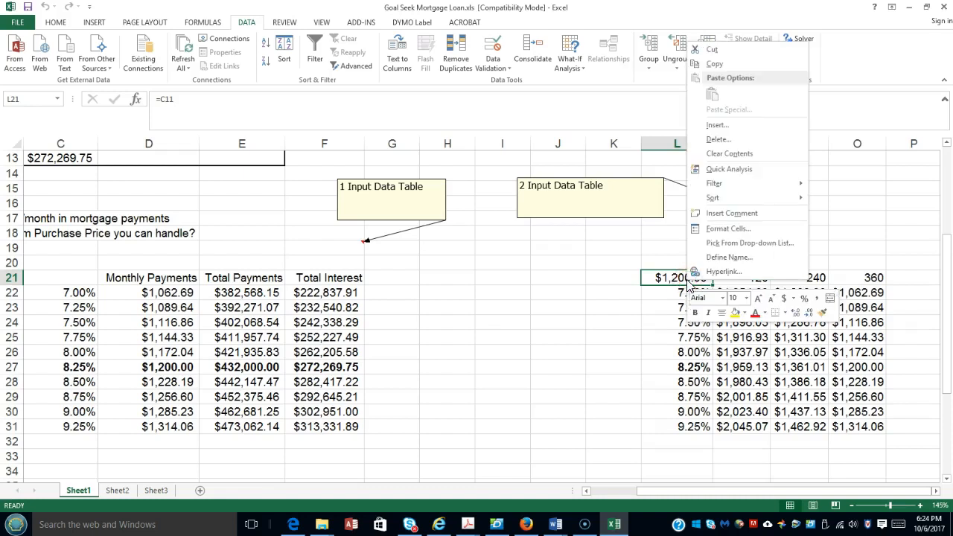
left_click(727, 228)
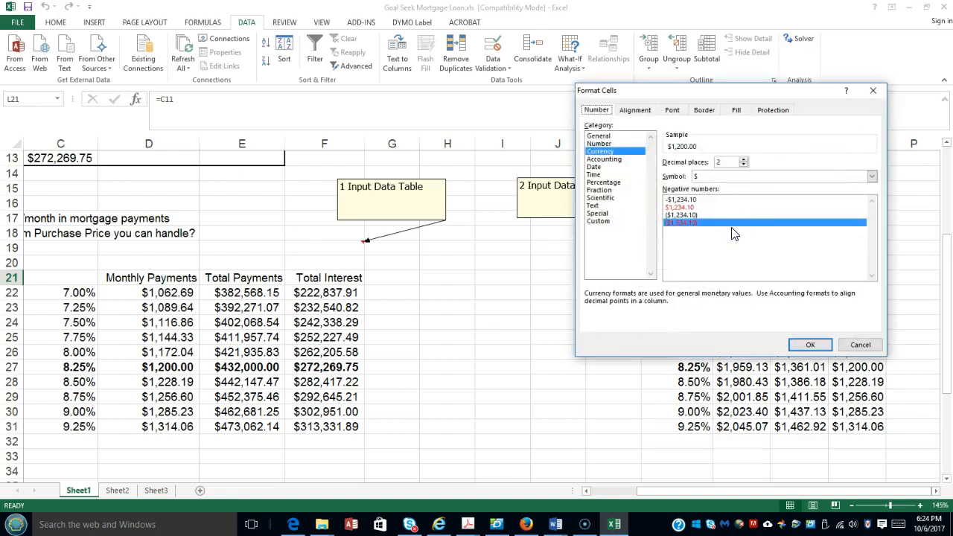
left_click(598, 221)
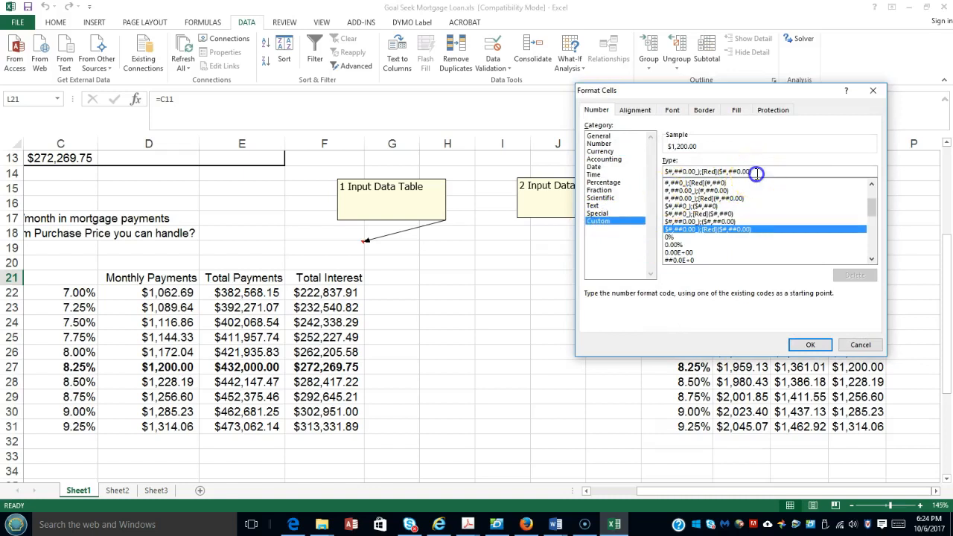
left_click_drag(756, 173, 620, 173)
type(";;;")
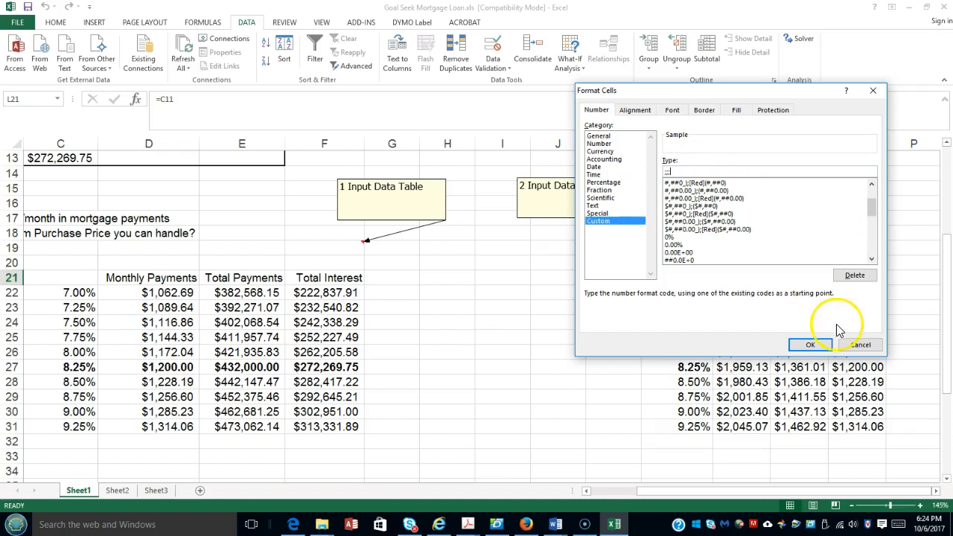
left_click(810, 345)
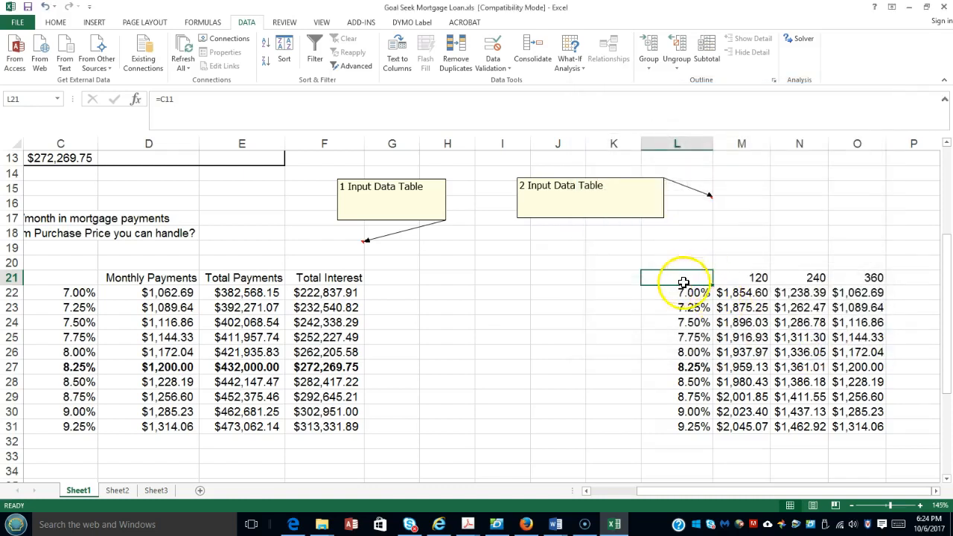
Check the formulas behind header cell F21 and corner cell L21, and review the one-input and two-input data tables
scroll(688, 282, "down", 1)
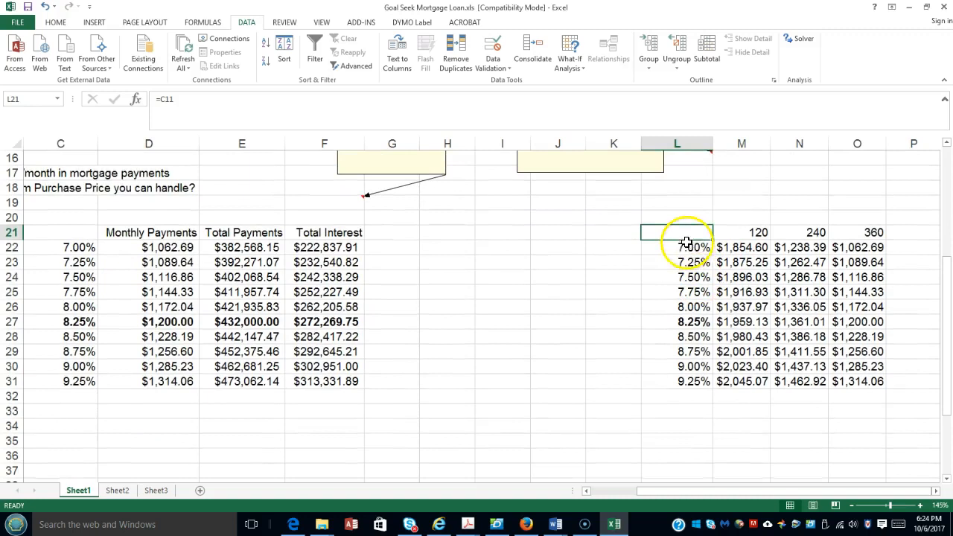
left_click(316, 234)
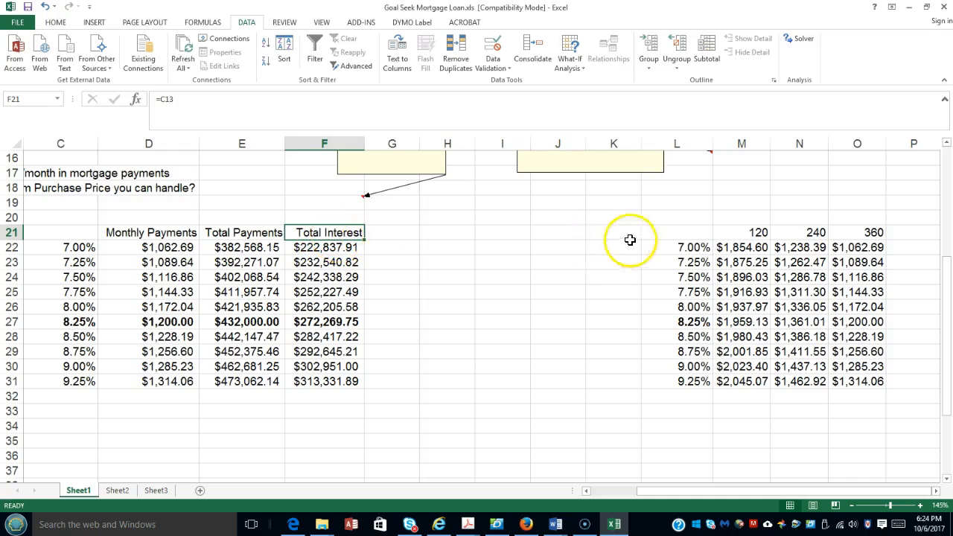
left_click(687, 237)
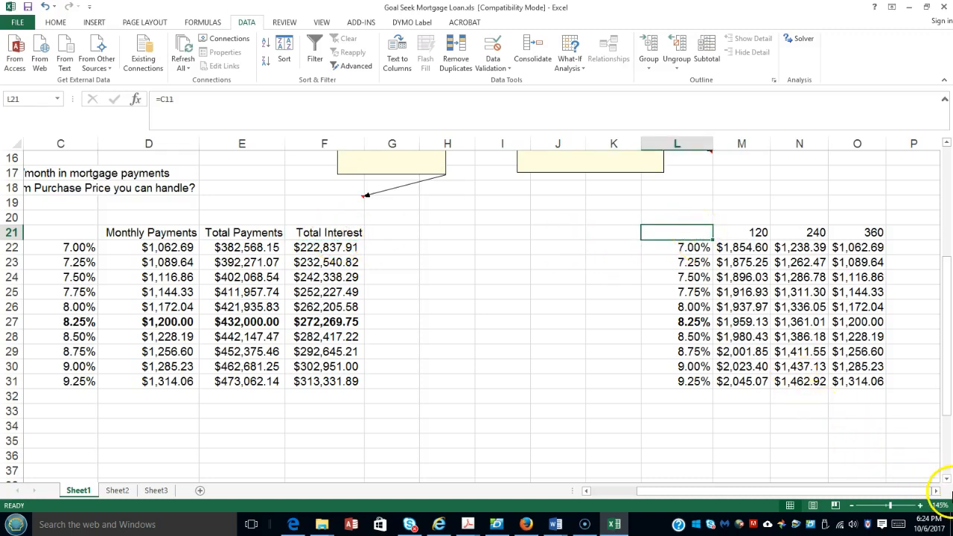
left_click(936, 491)
left_click(936, 490)
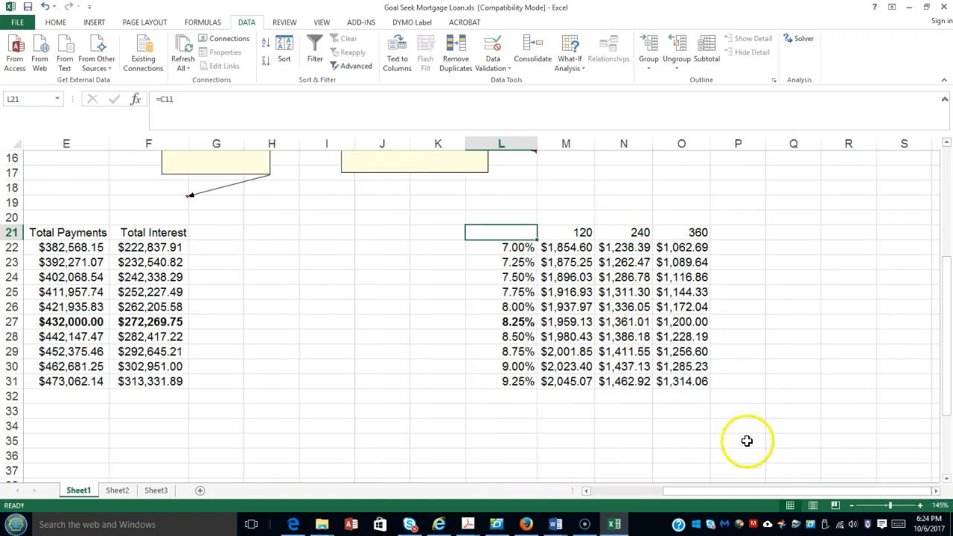
left_click_drag(741, 492, 666, 492)
scroll(564, 376, "up", 2)
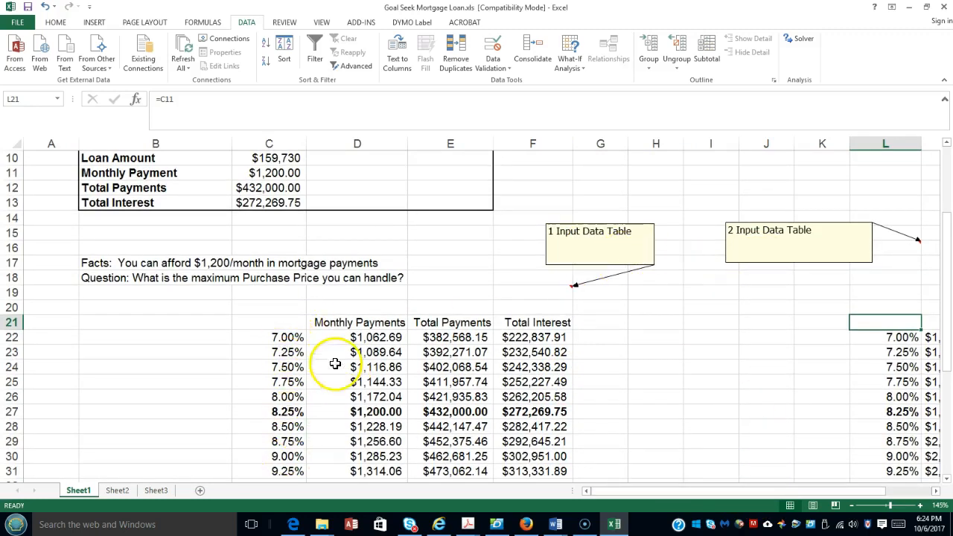
left_click_drag(780, 491, 881, 489)
scroll(812, 372, "down", 3)
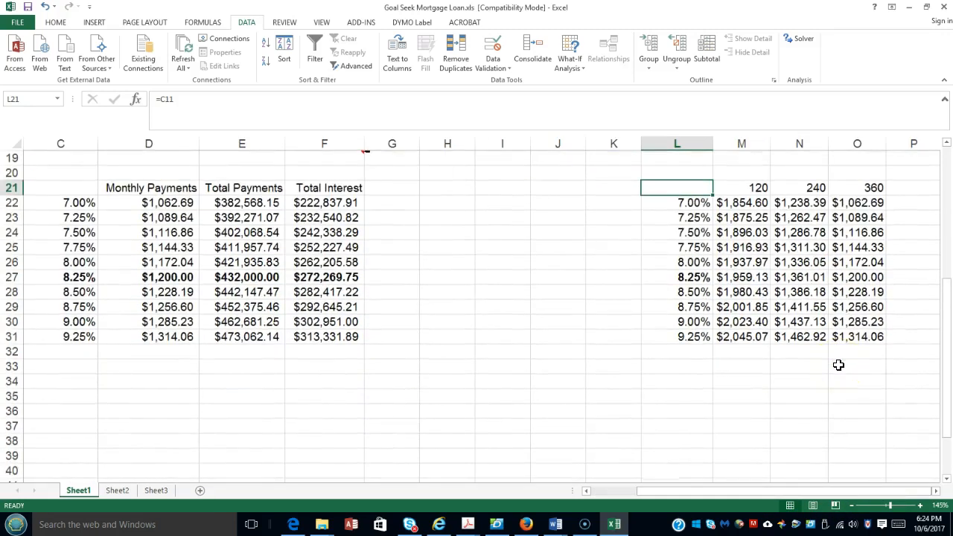